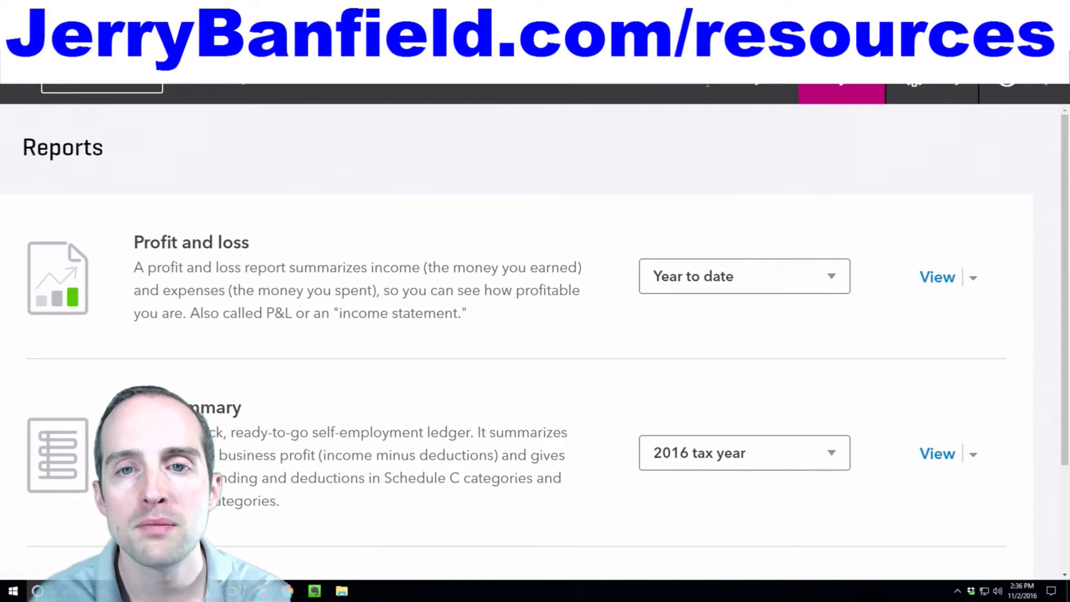
# Scroll through the Reports page listing Profit and loss (Year to date) and the 2016 Tax summary
pyautogui.scroll(-2, 721, 294)
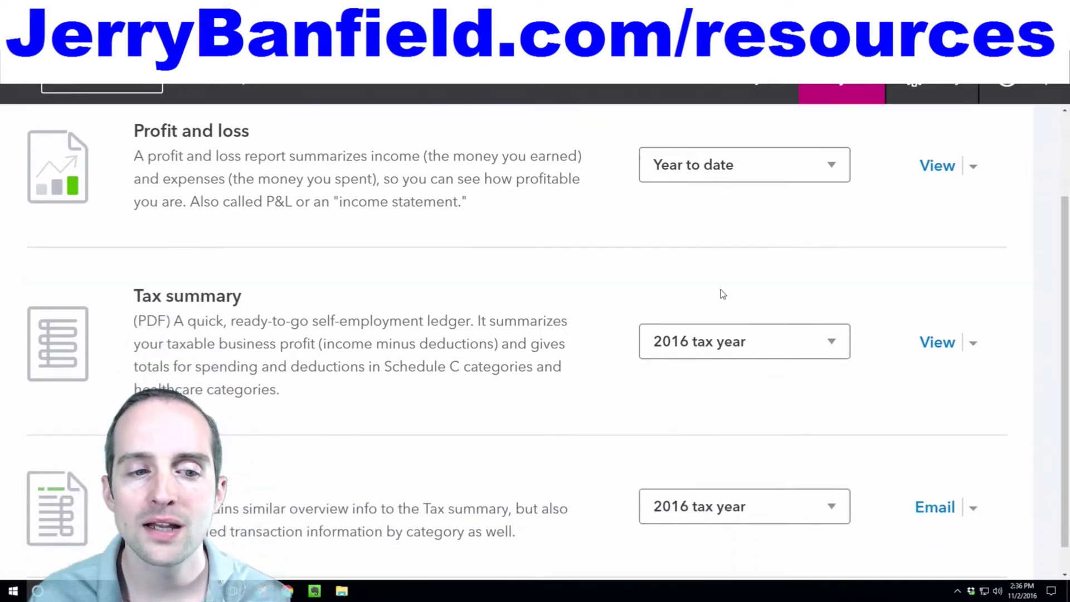
pyautogui.scroll(1, 939, 342)
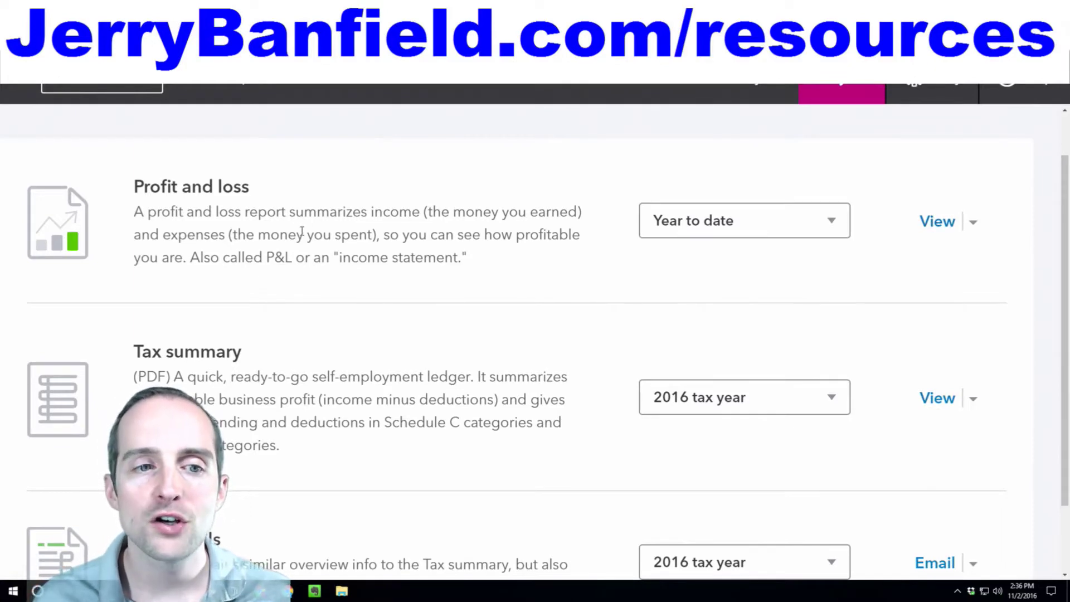
pyautogui.scroll(1, 423, 231)
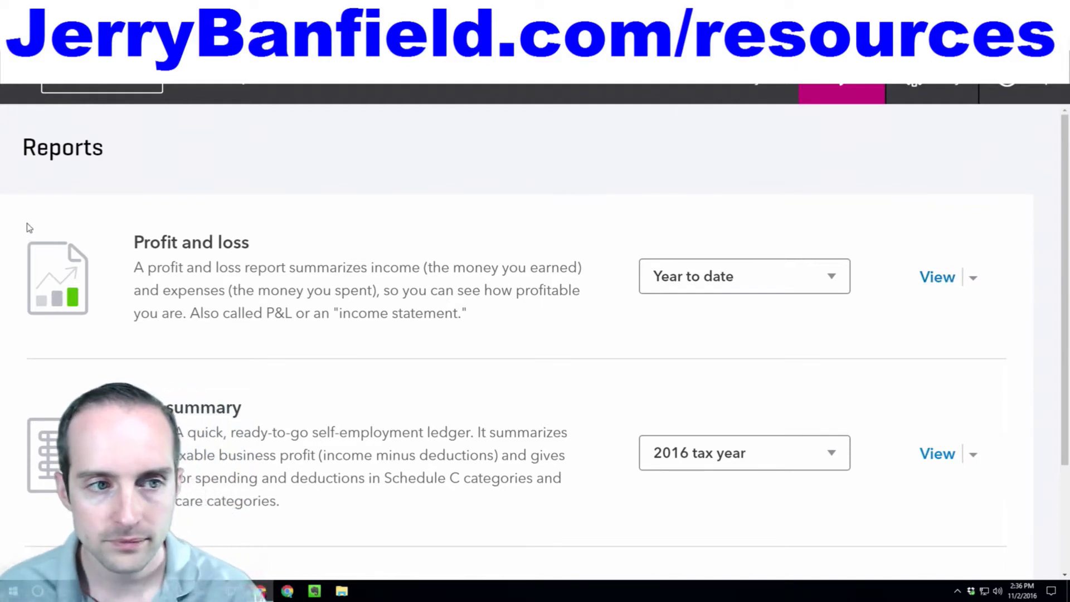
# View the Jan 01–Nov 02, 2016 Profit and Loss and scroll through its $489,707 income and expenses
pyautogui.click(961, 283)
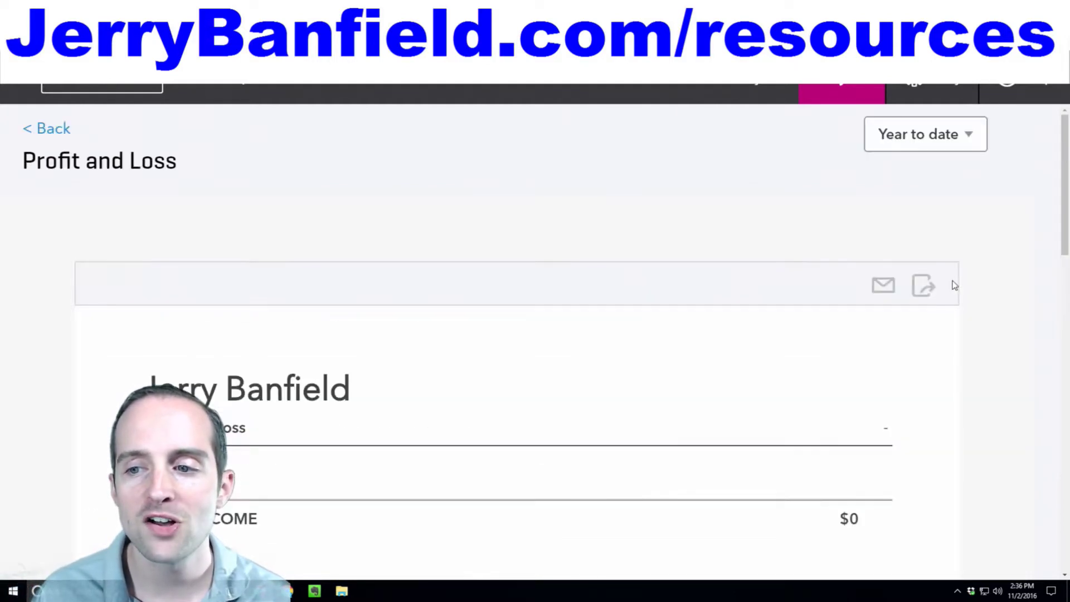
pyautogui.scroll(-3, 900, 283)
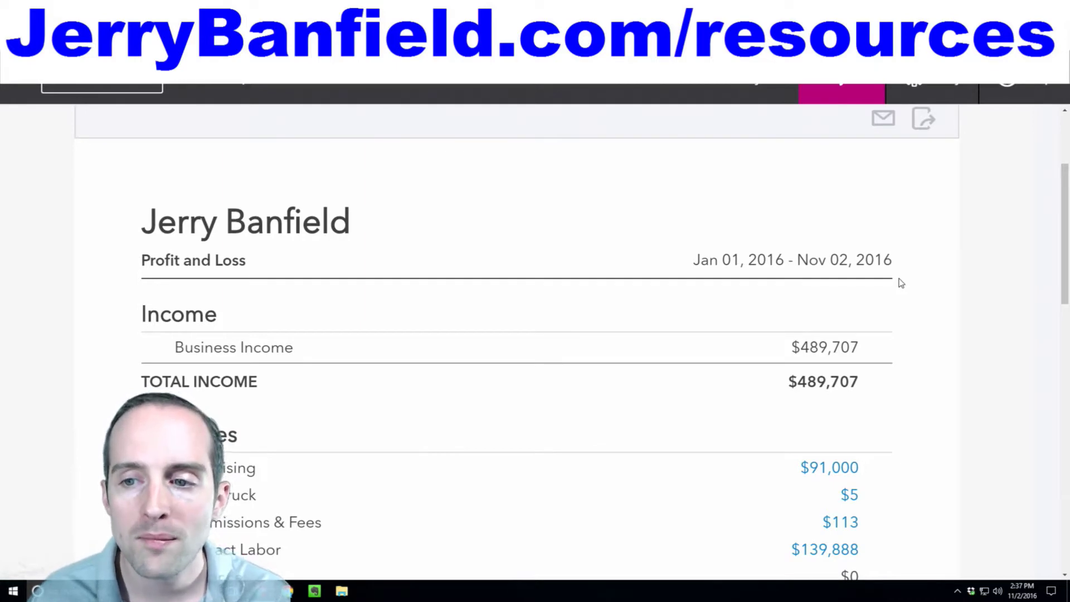
pyautogui.scroll(-3, 901, 283)
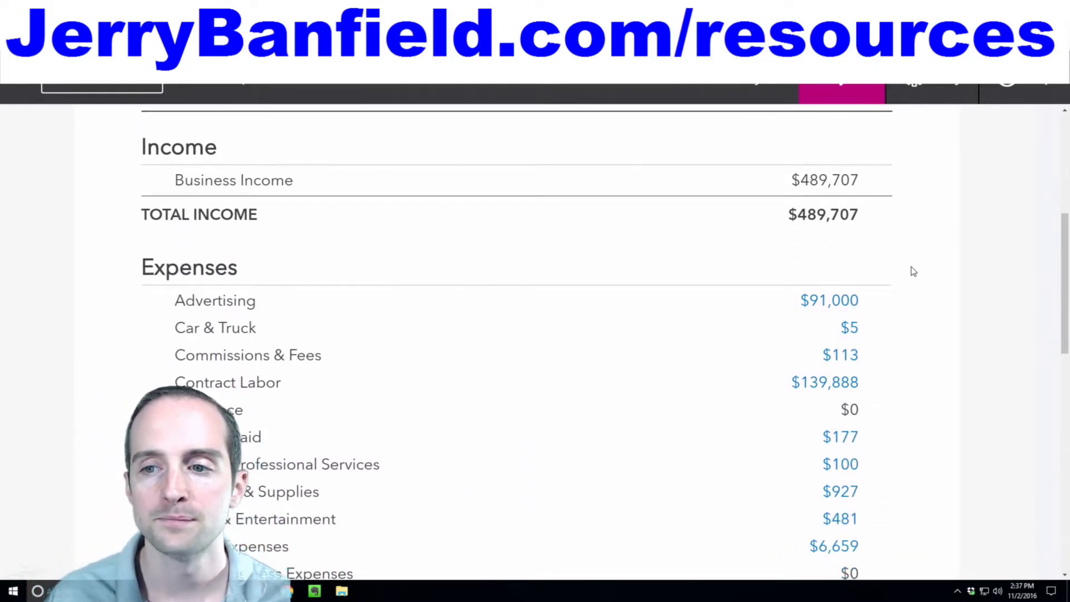
pyautogui.scroll(-1, 908, 270)
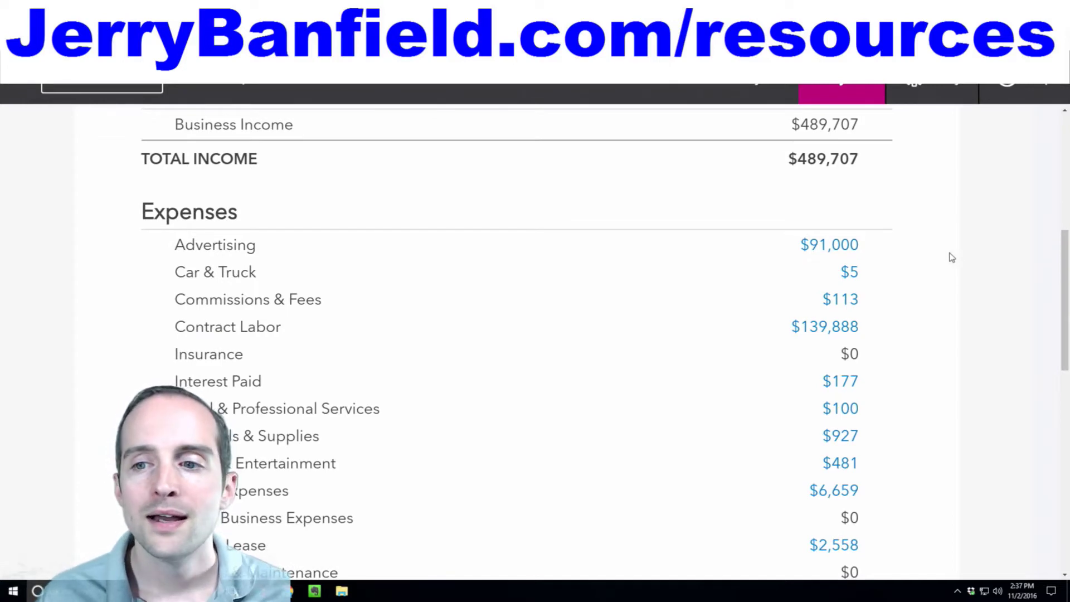
pyautogui.scroll(1, 943, 260)
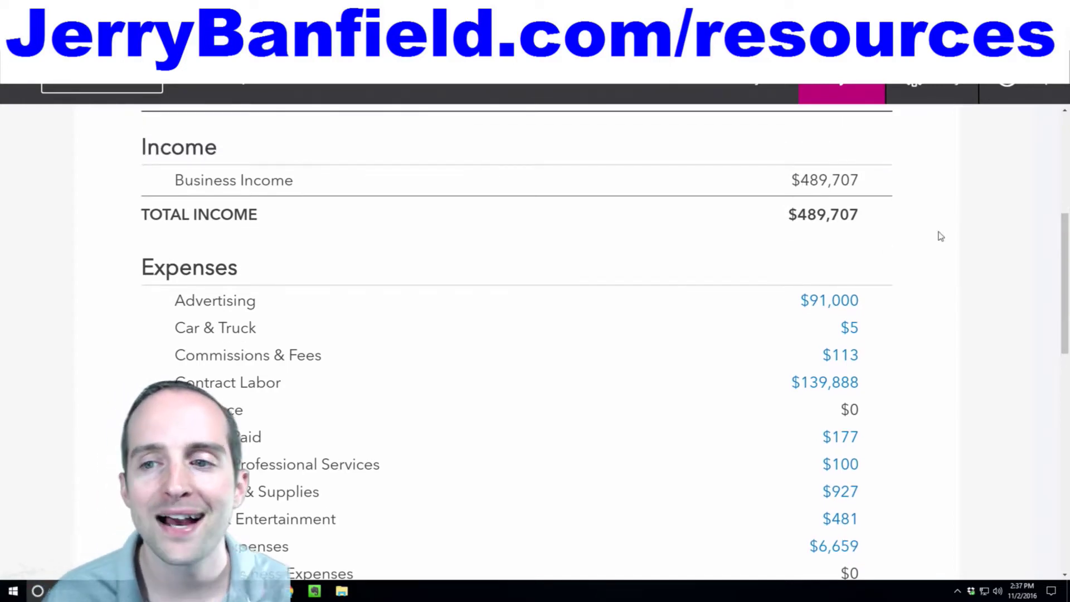
pyautogui.hotkey('ctrl', '+')
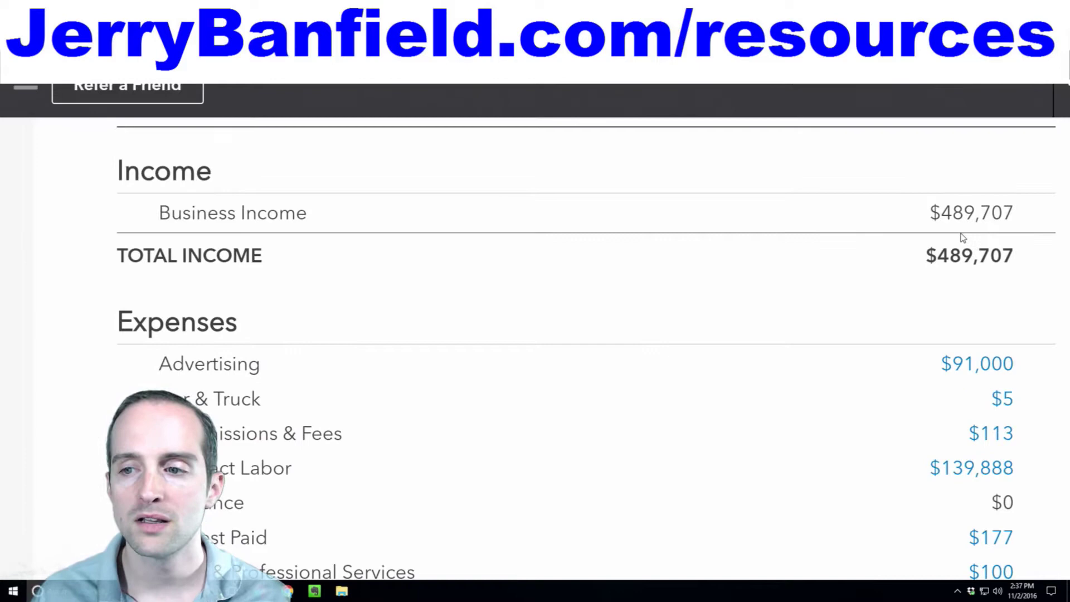
pyautogui.scroll(-1, 963, 238)
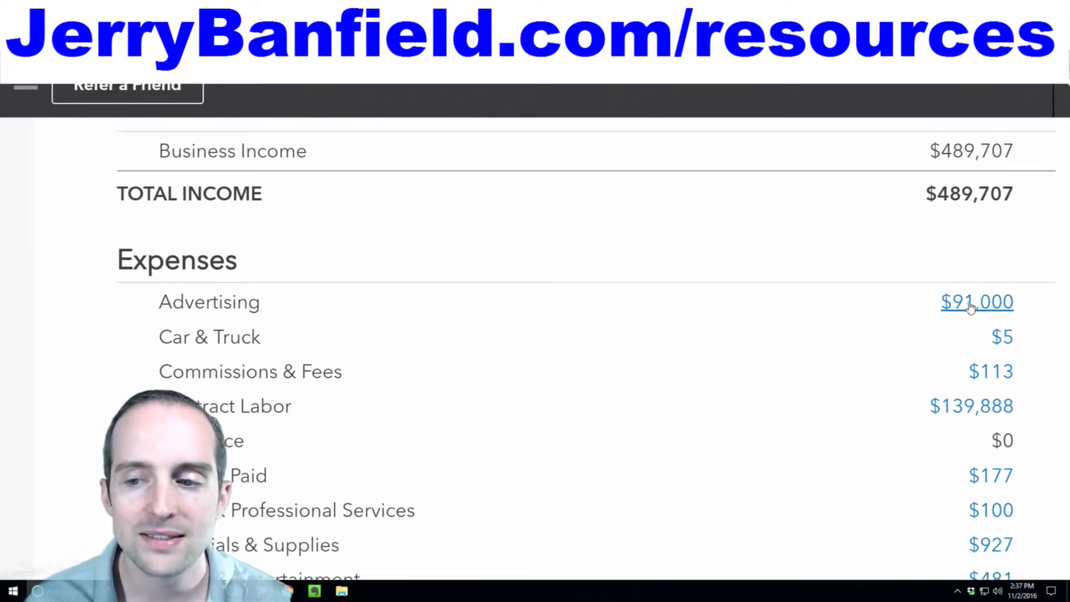
pyautogui.scroll(-1, 969, 306)
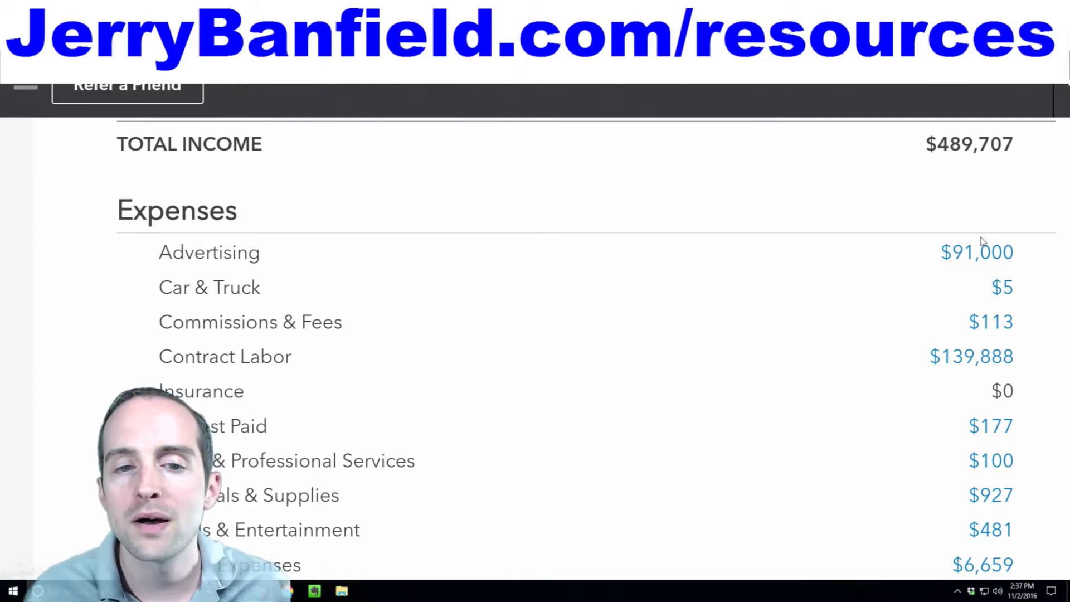
pyautogui.scroll(1, 977, 260)
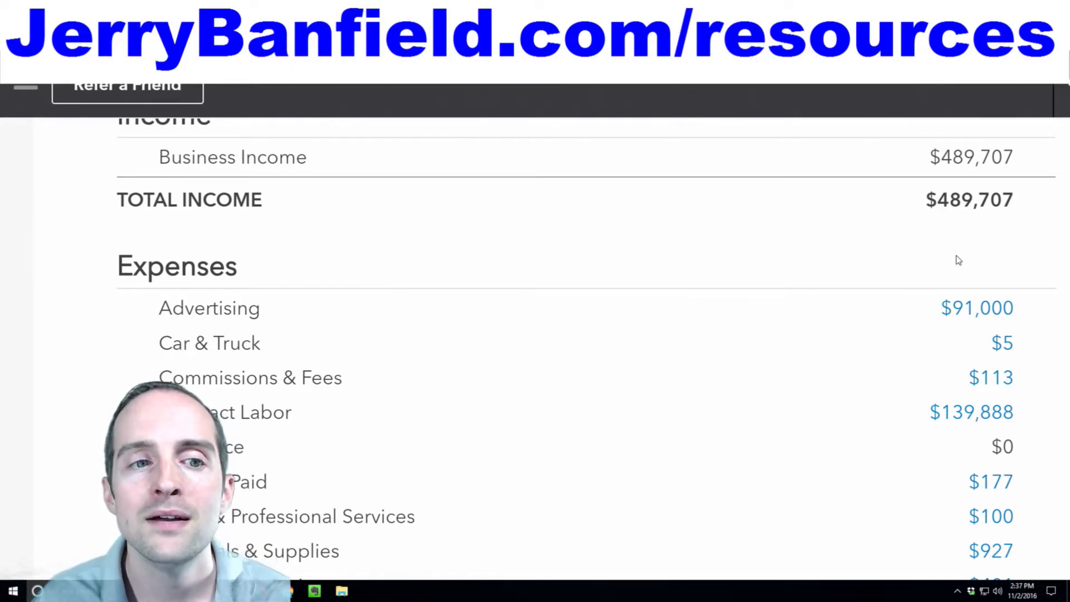
pyautogui.scroll(-2, 958, 260)
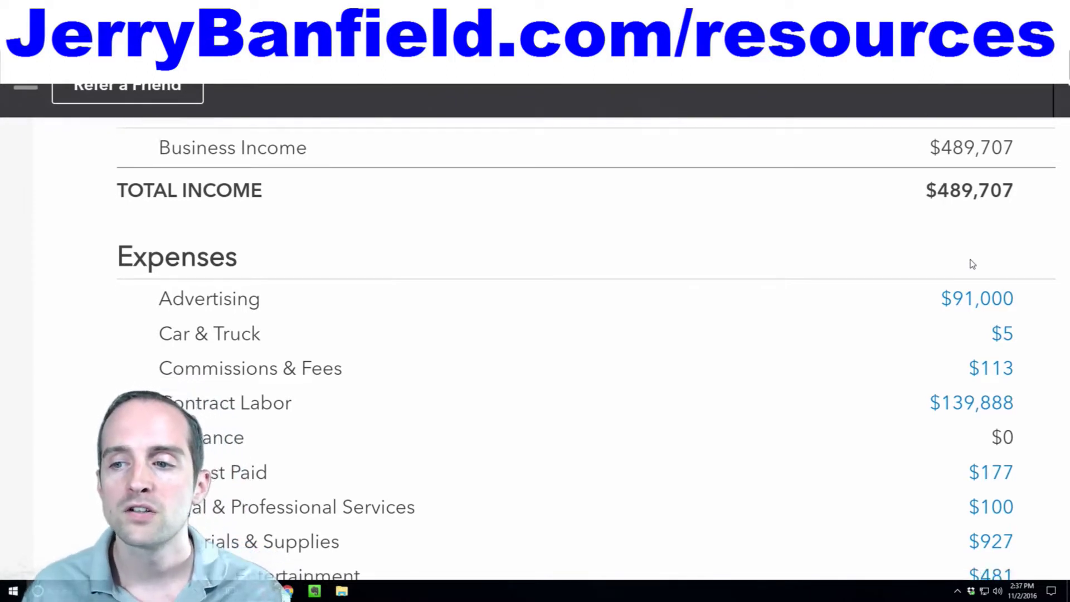
pyautogui.scroll(2, 961, 314)
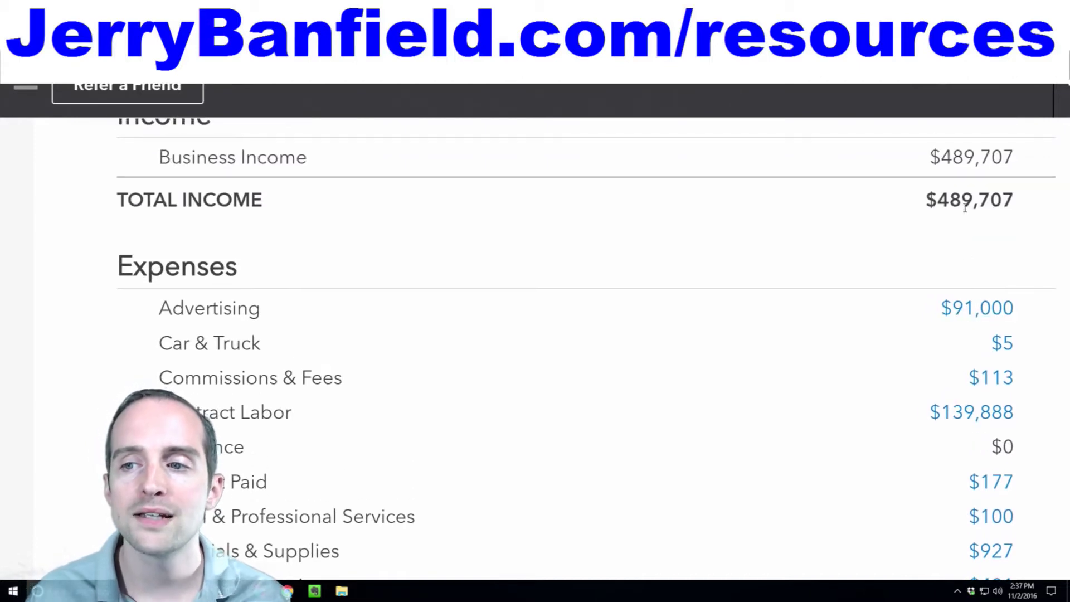
pyautogui.scroll(-2, 912, 261)
pyautogui.scroll(-2, 919, 259)
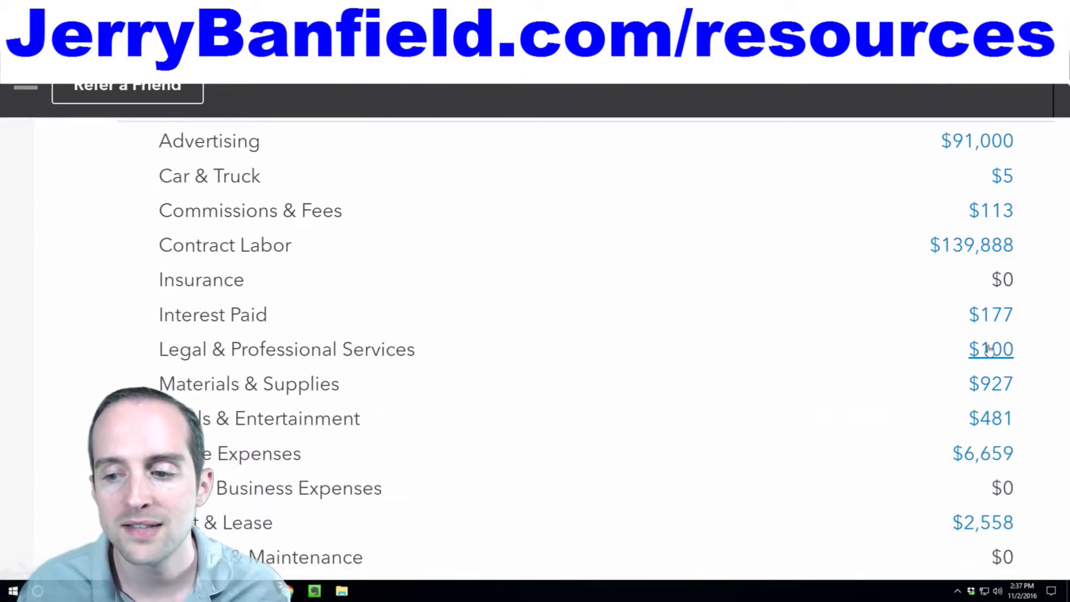
pyautogui.scroll(-1, 986, 346)
pyautogui.scroll(-2, 983, 379)
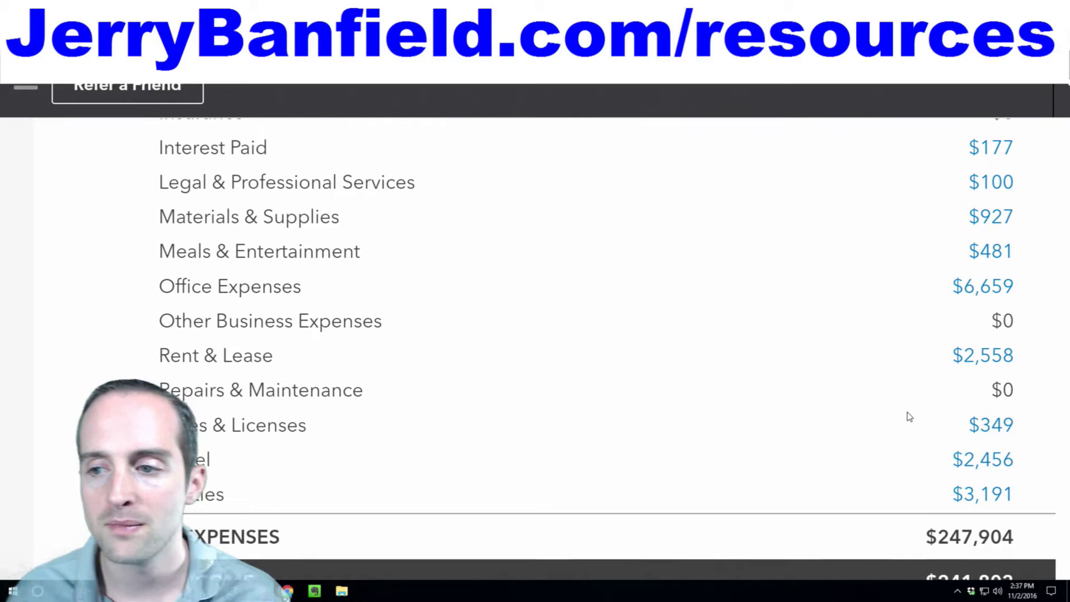
pyautogui.scroll(2, 908, 413)
pyautogui.scroll(2, 901, 408)
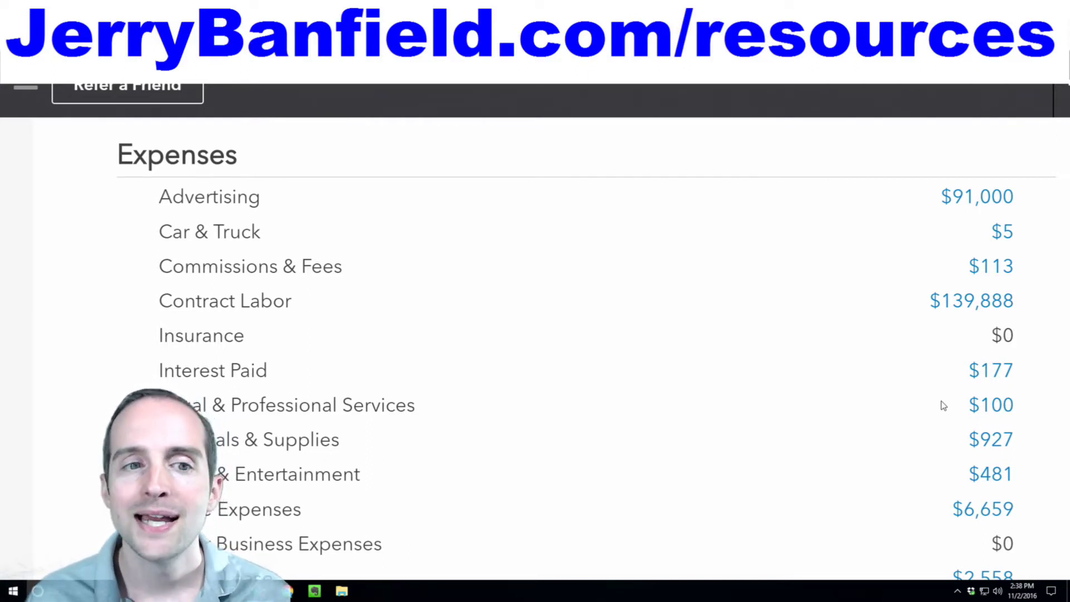
pyautogui.scroll(2, 941, 400)
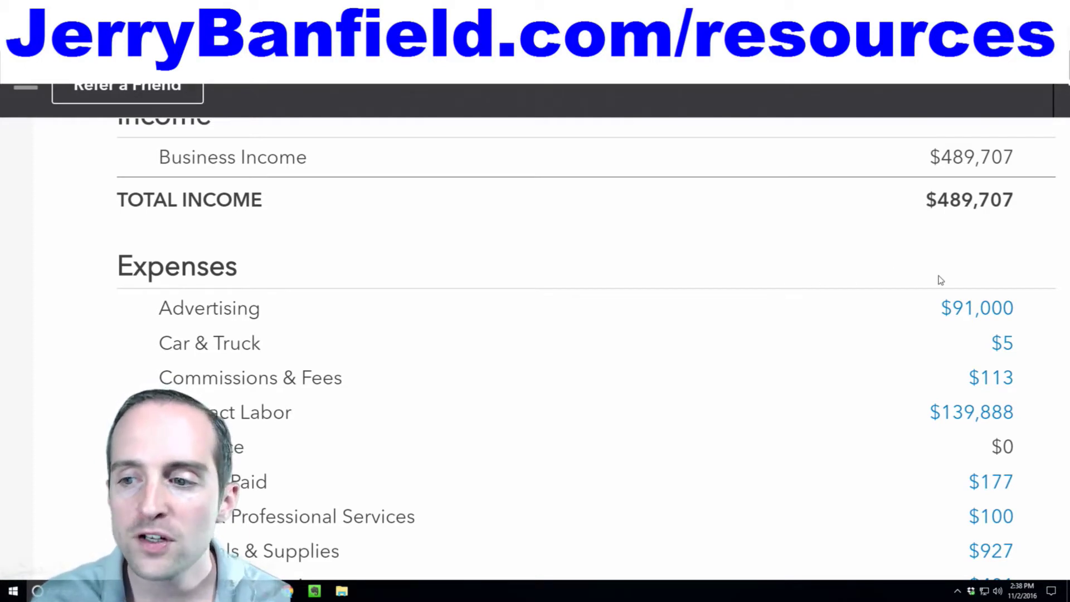
pyautogui.scroll(-7, 975, 370)
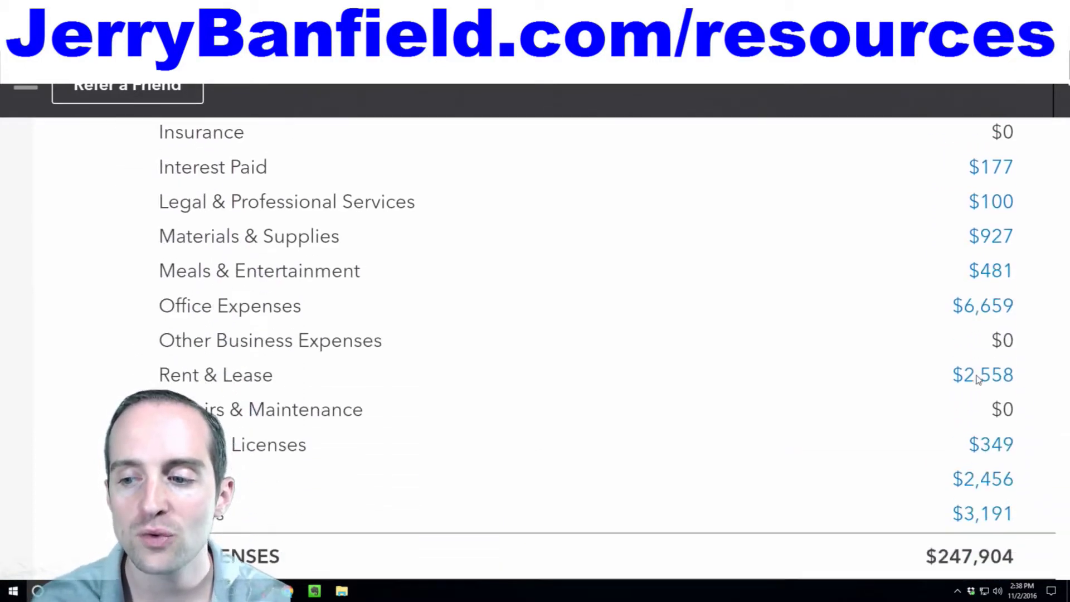
pyautogui.scroll(-1, 849, 449)
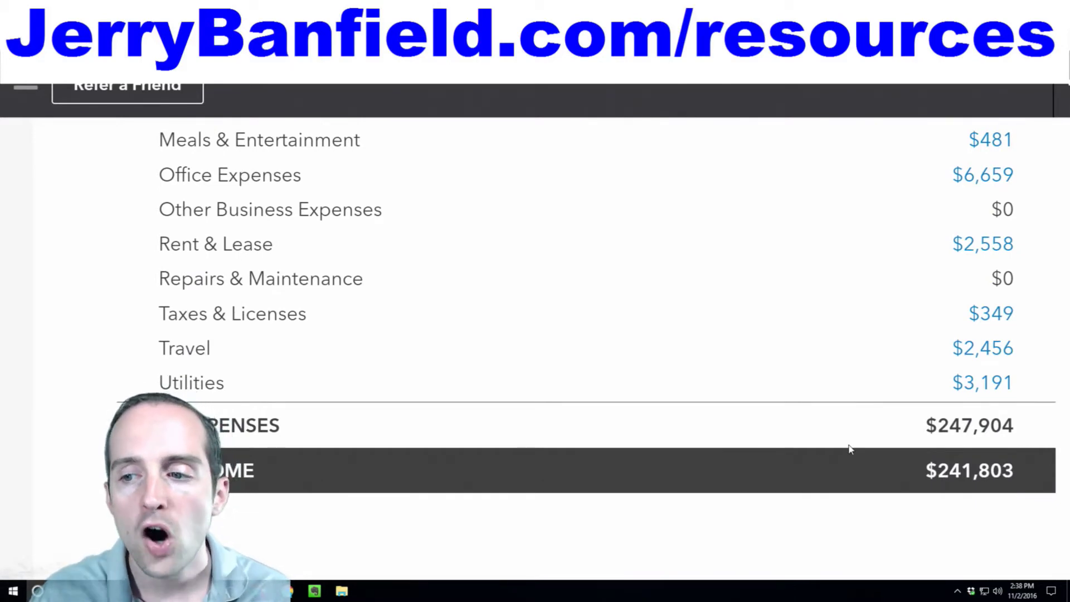
pyautogui.scroll(9, 863, 435)
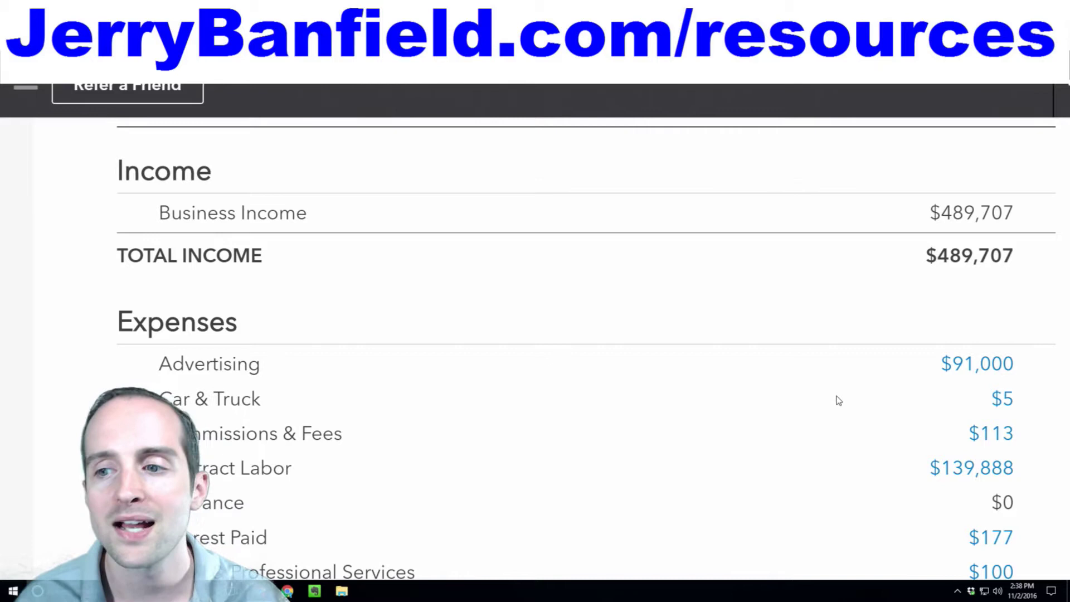
pyautogui.scroll(-9, 737, 224)
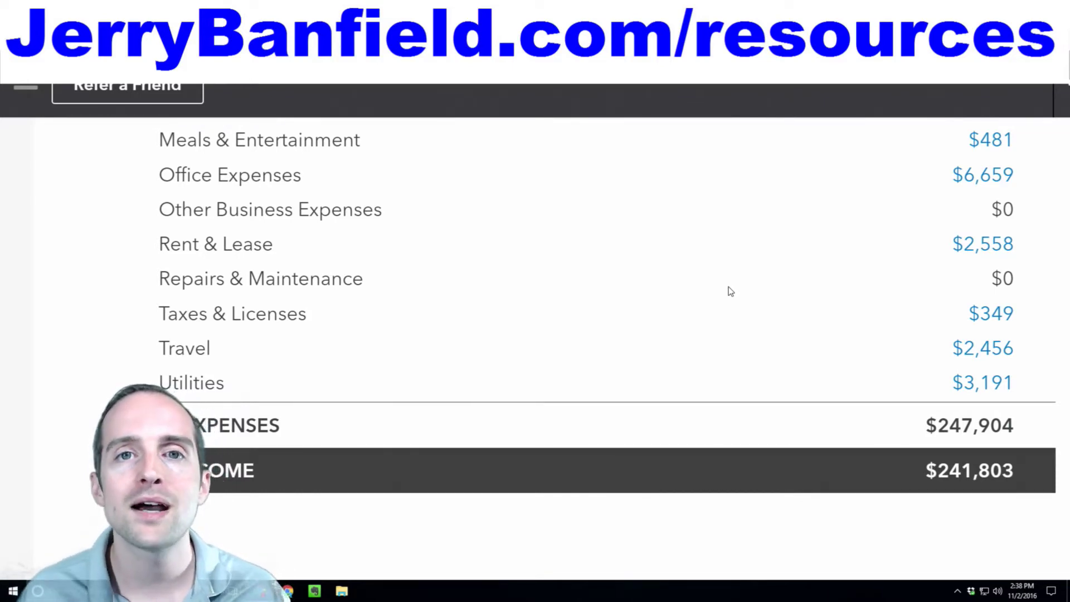
pyautogui.scroll(8, 730, 291)
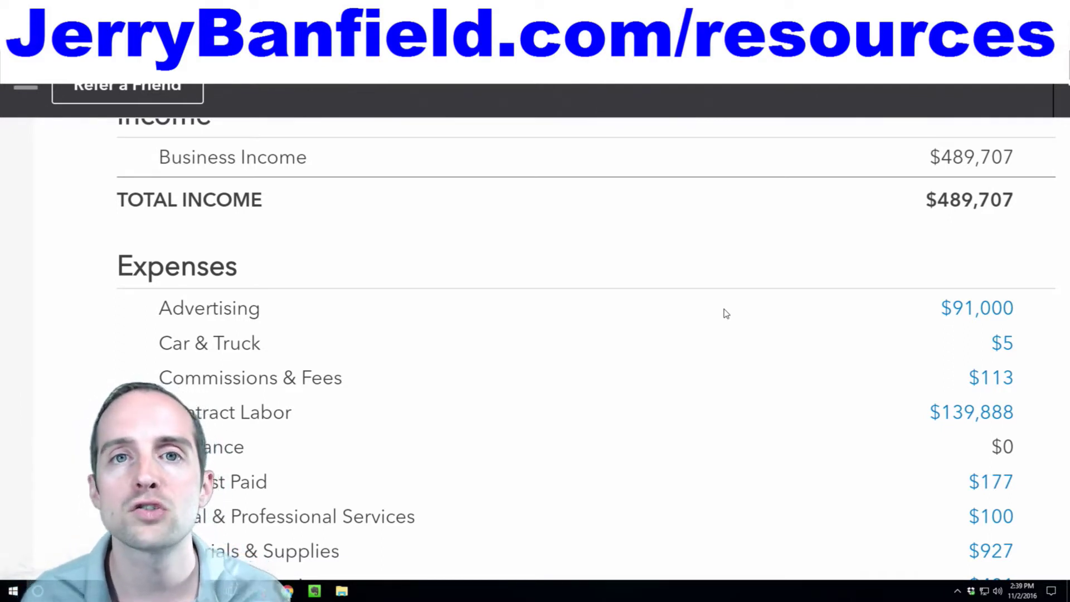
pyautogui.scroll(1, 663, 228)
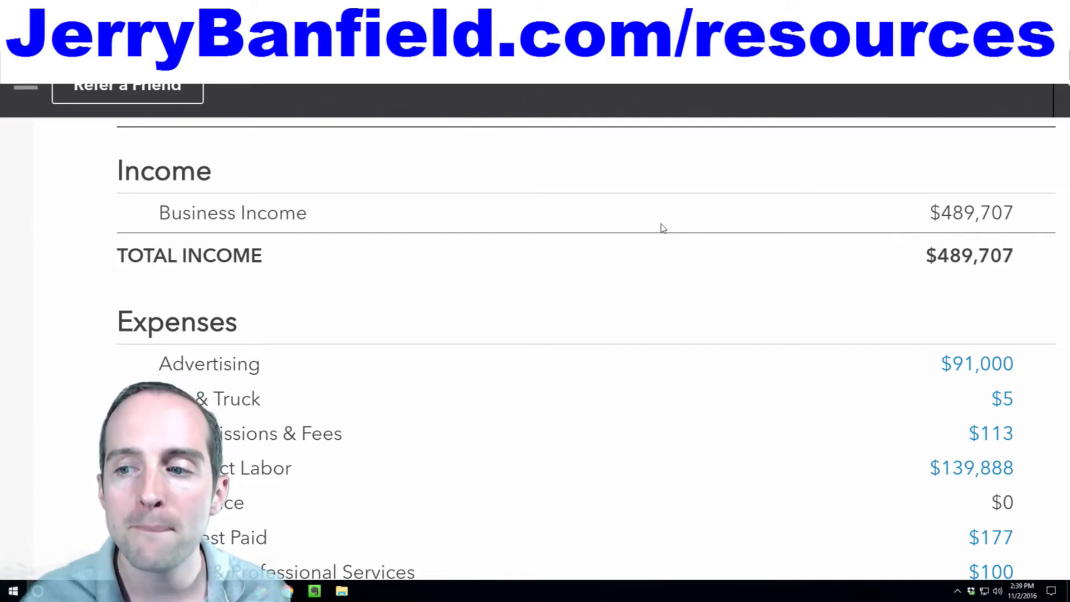
pyautogui.scroll(-5, 663, 228)
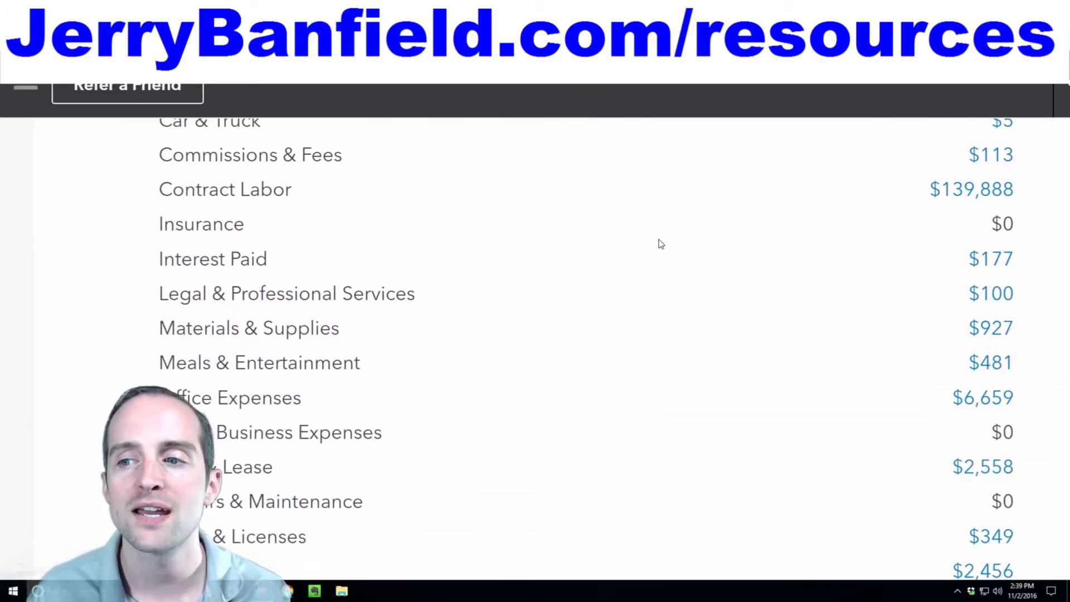
pyautogui.scroll(-2, 663, 250)
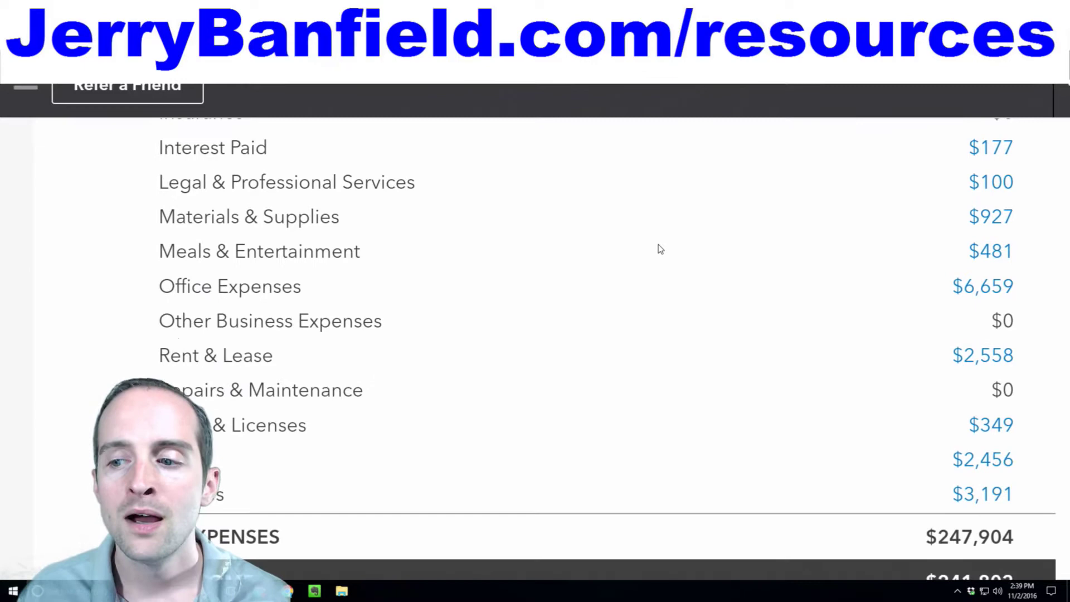
pyautogui.scroll(-1, 656, 249)
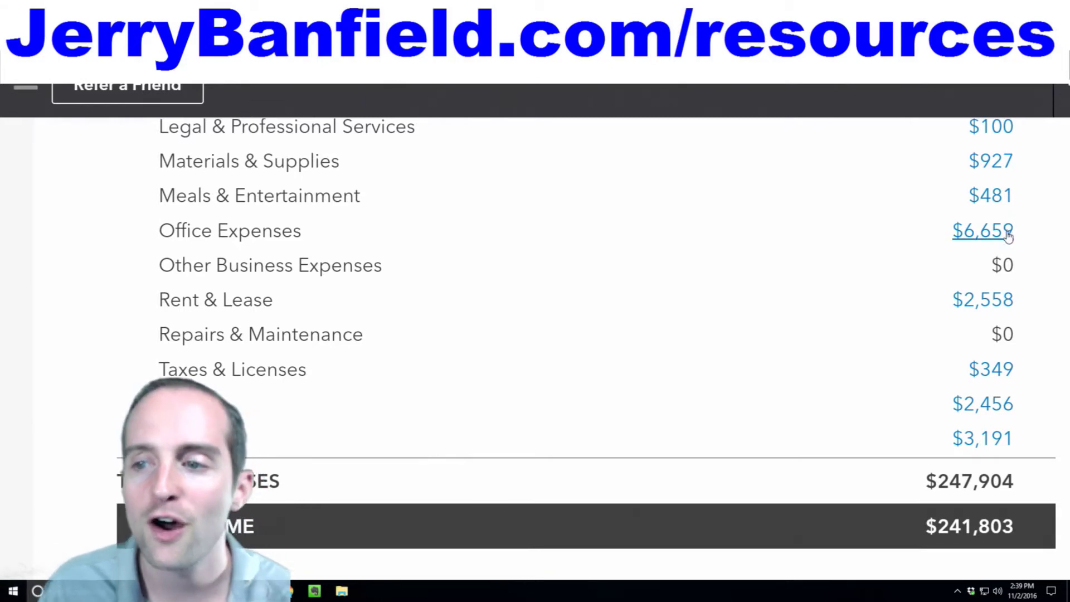
pyautogui.scroll(1, 1006, 234)
pyautogui.scroll(3, 1006, 234)
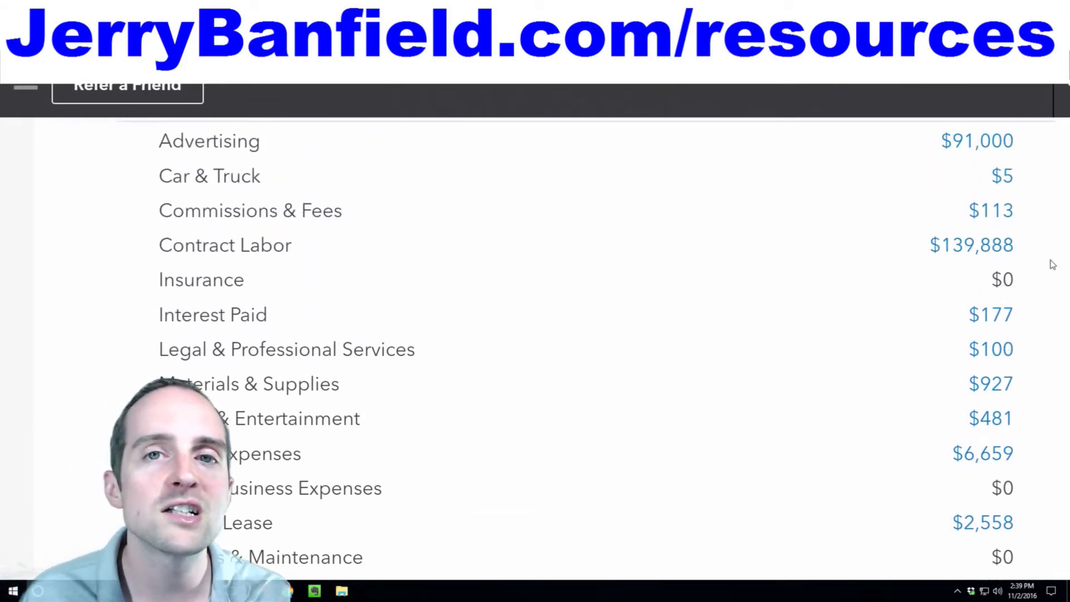
pyautogui.scroll(-3, 1048, 275)
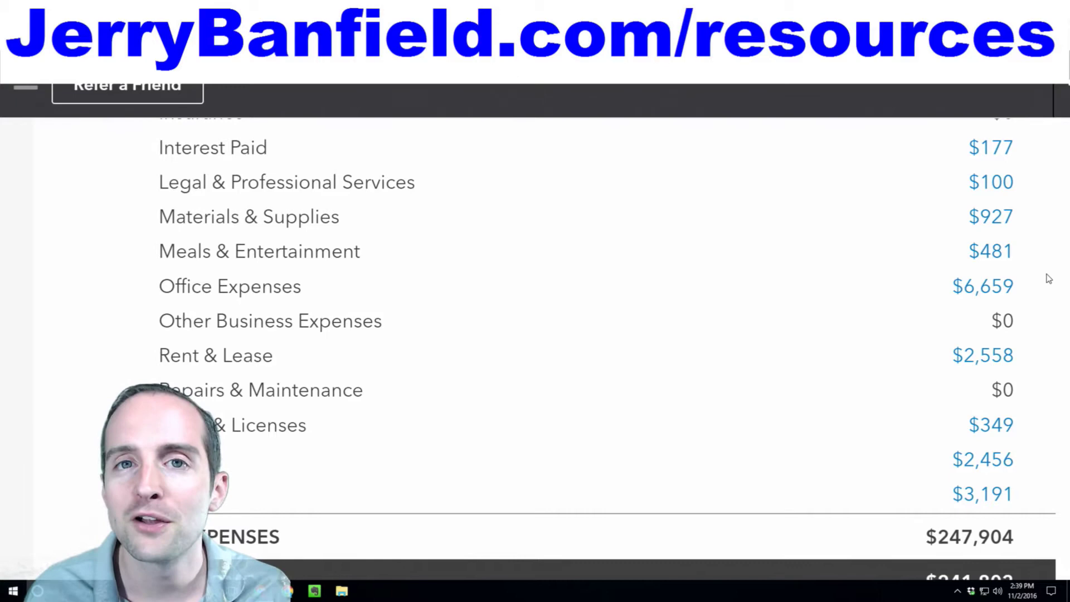
pyautogui.scroll(5, 1047, 273)
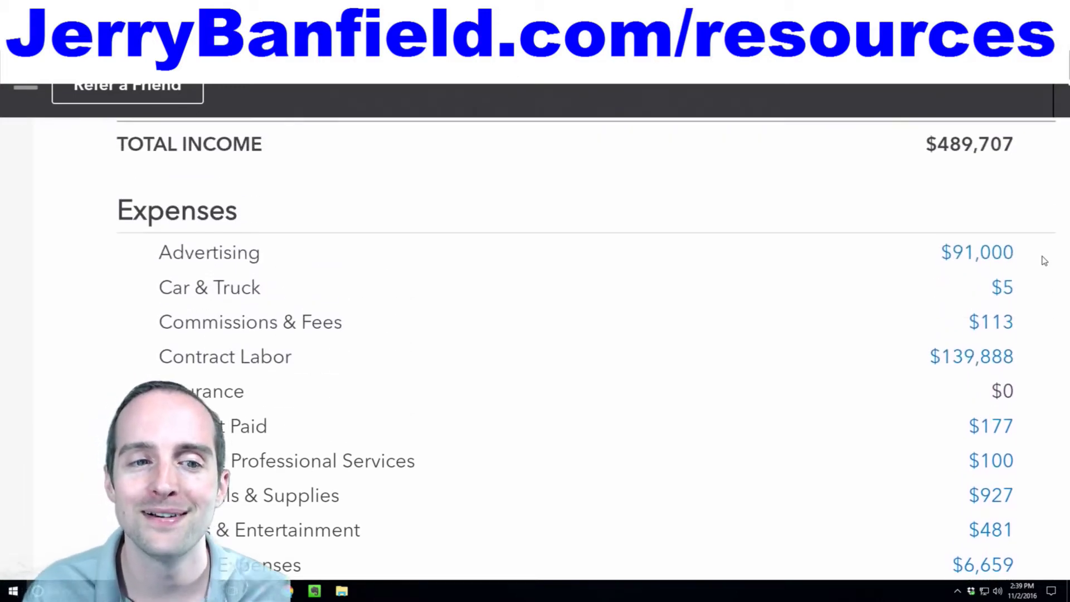
pyautogui.scroll(1, 1044, 261)
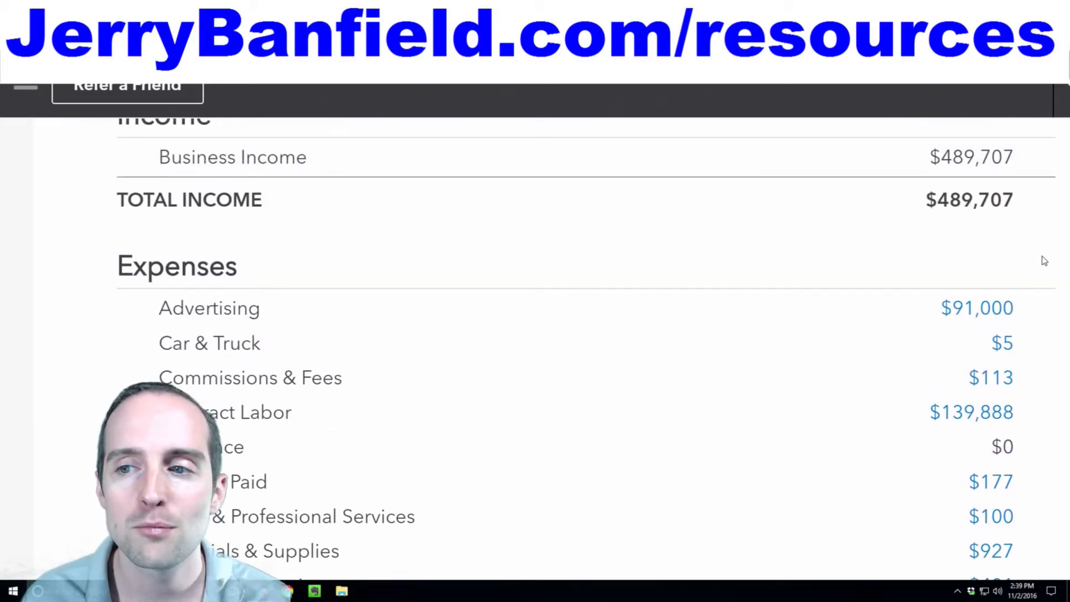
pyautogui.scroll(1, 1044, 260)
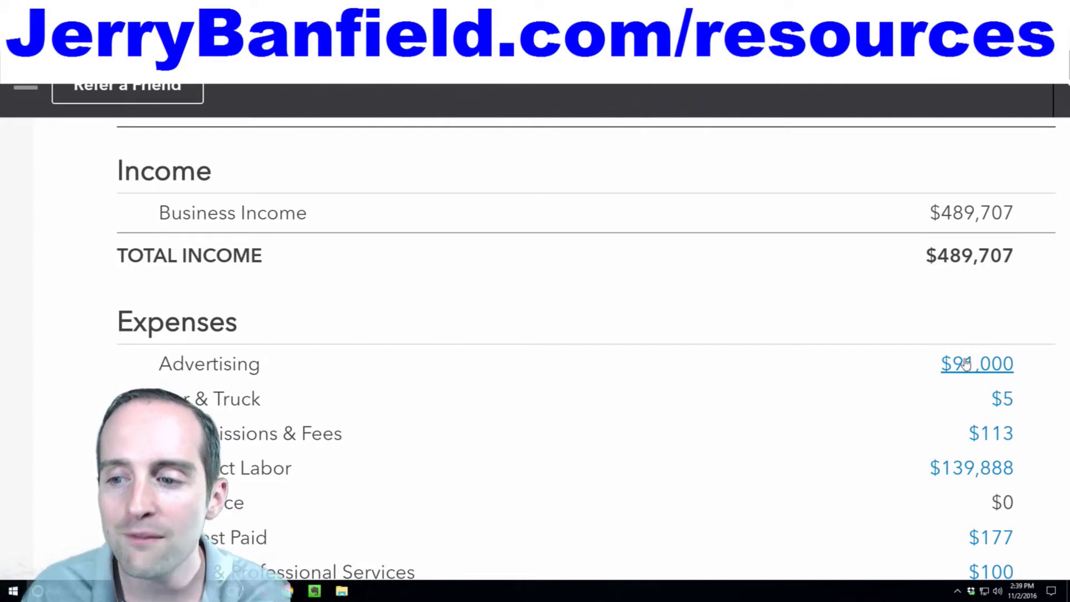
pyautogui.scroll(-3, 1038, 262)
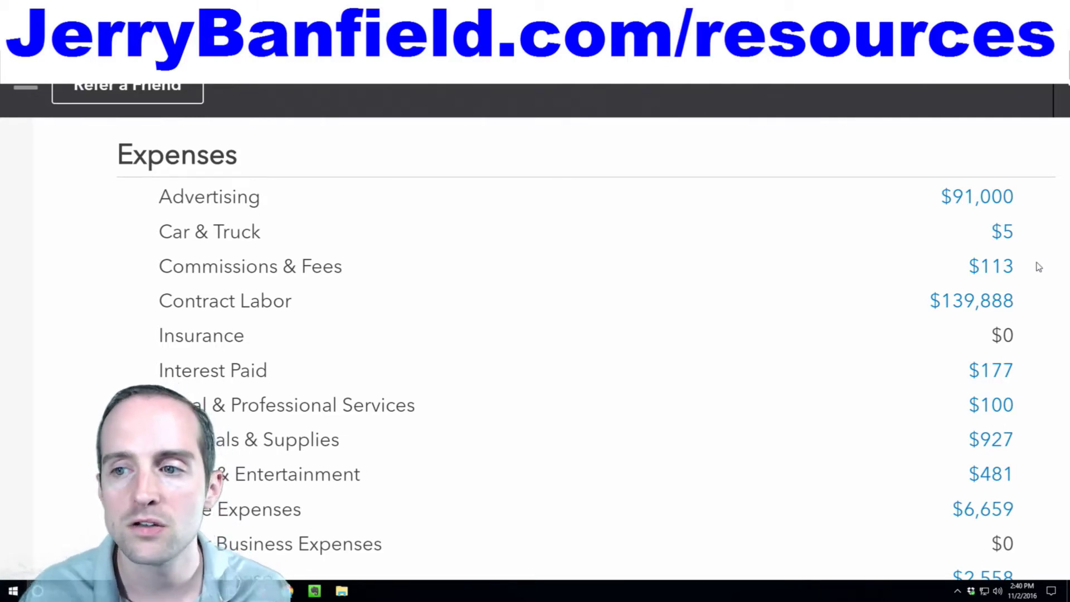
pyautogui.scroll(-2, 1032, 260)
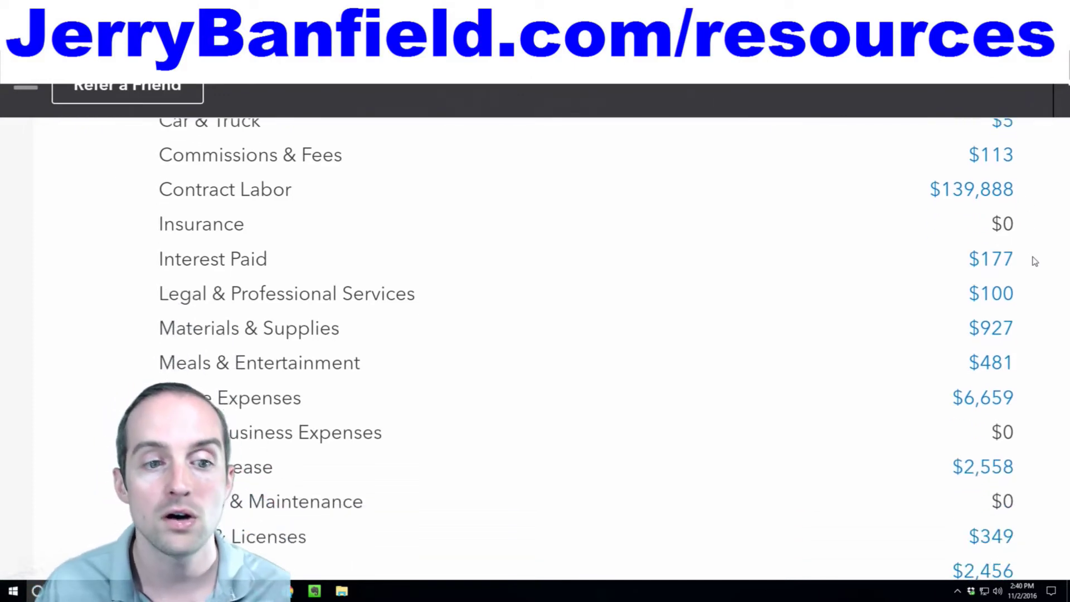
pyautogui.scroll(2, 1029, 260)
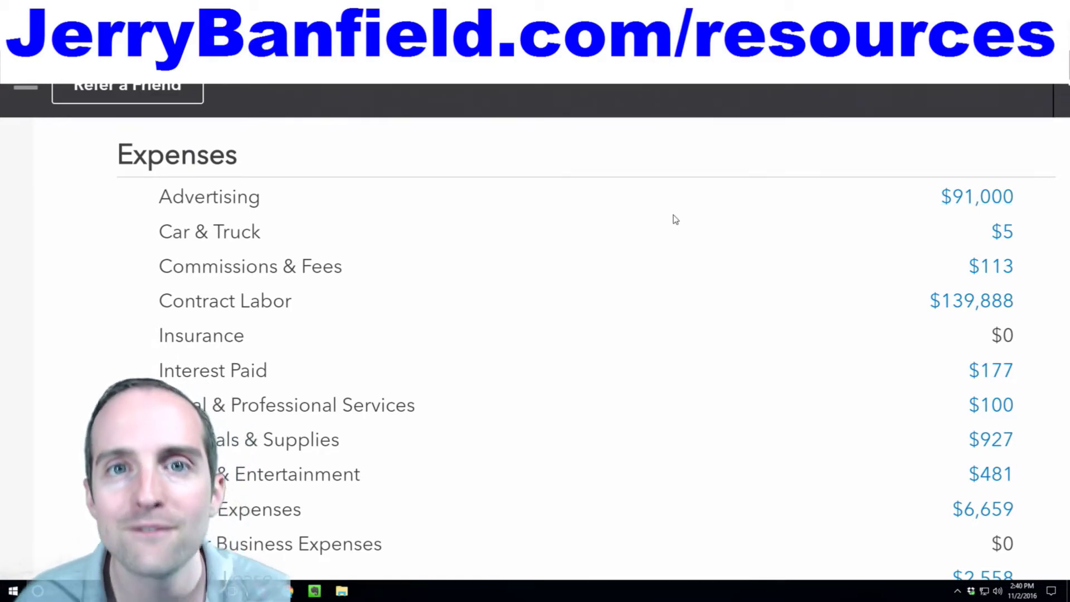
pyautogui.scroll(-3, 724, 231)
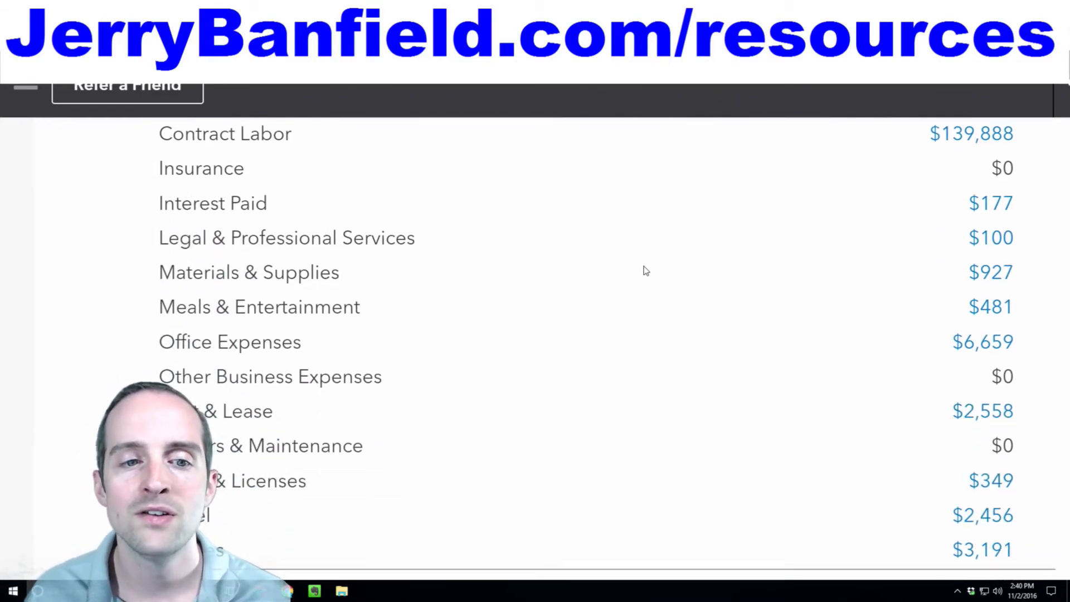
pyautogui.scroll(3, 571, 268)
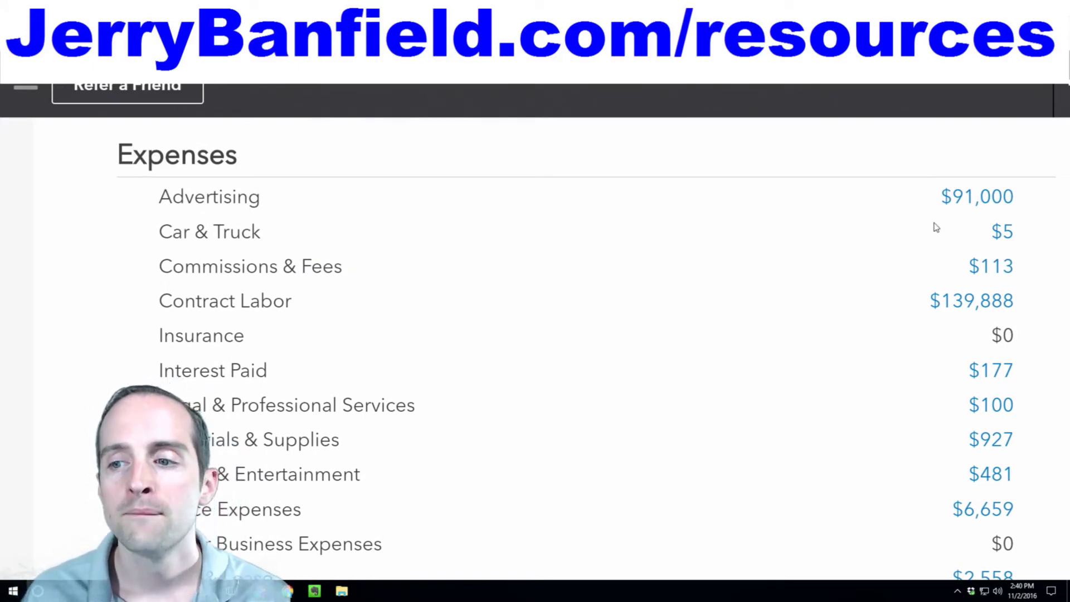
pyautogui.scroll(-2, 928, 229)
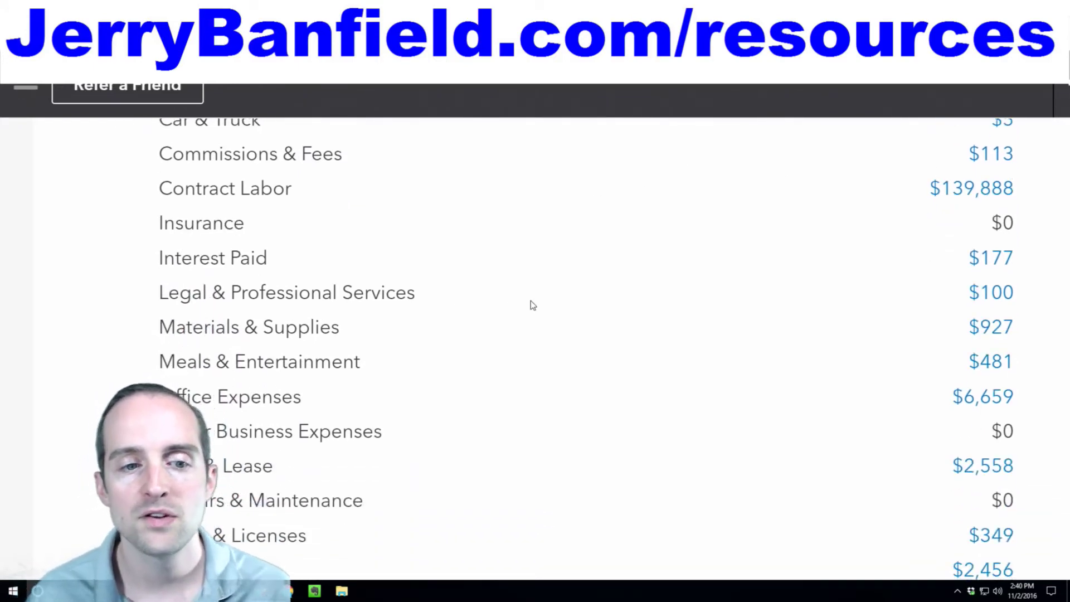
pyautogui.scroll(-4, 557, 301)
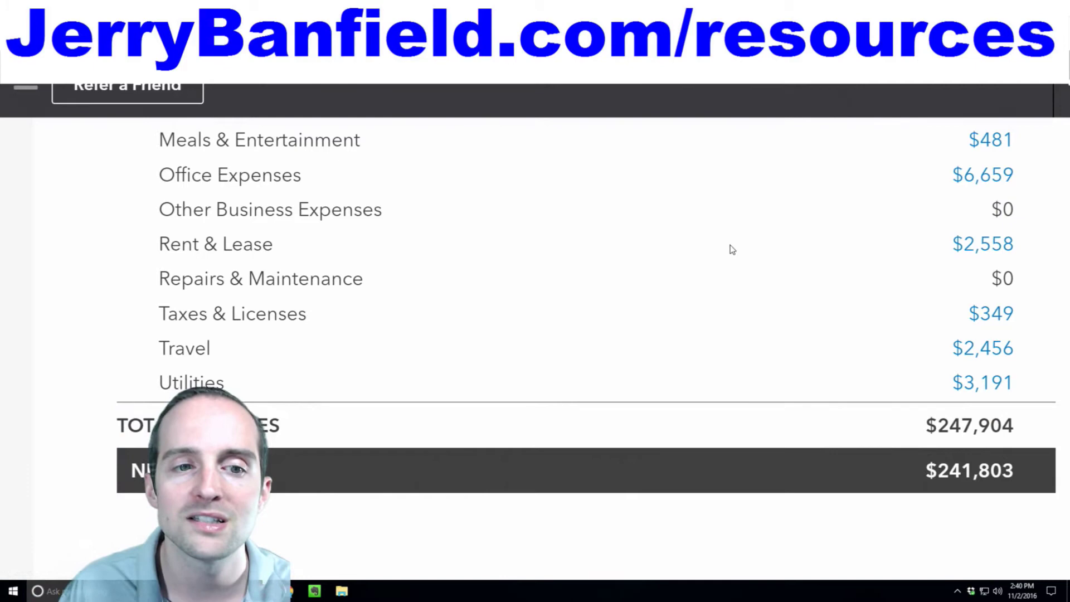
pyautogui.scroll(1, 602, 320)
pyautogui.scroll(10, 602, 323)
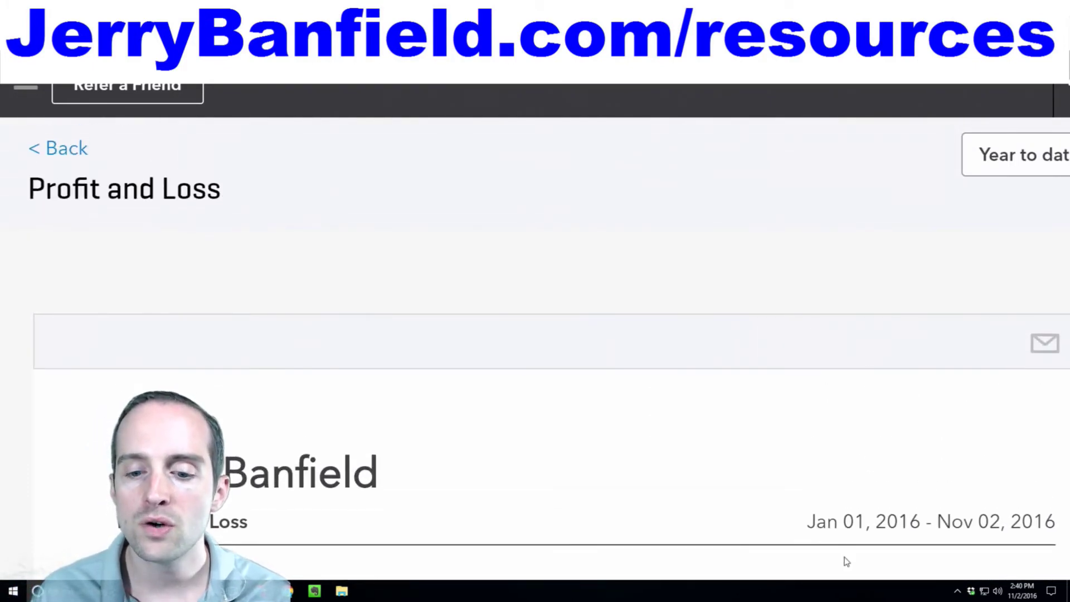
# Switch the Profit and Loss date range to Last month, Oct 01–Oct 31, 2016
pyautogui.click(1026, 158)
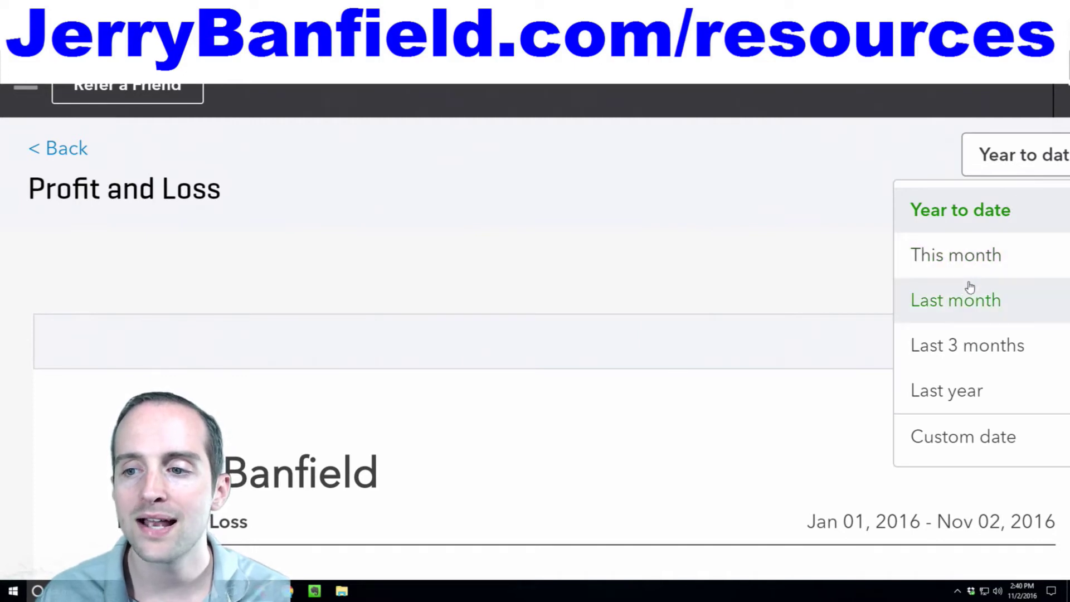
pyautogui.click(957, 301)
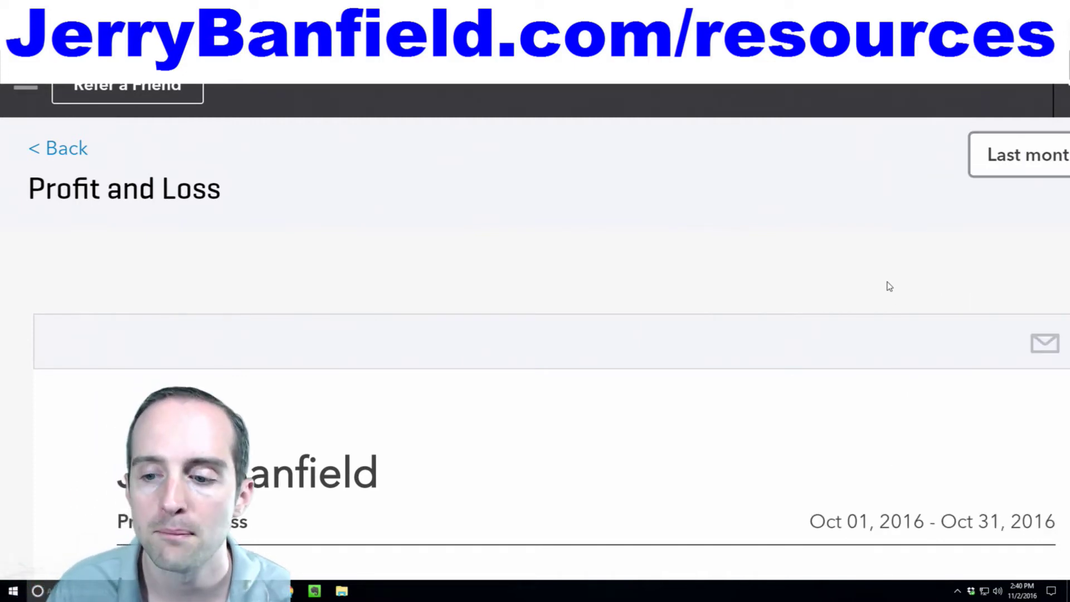
pyautogui.scroll(-5, 883, 312)
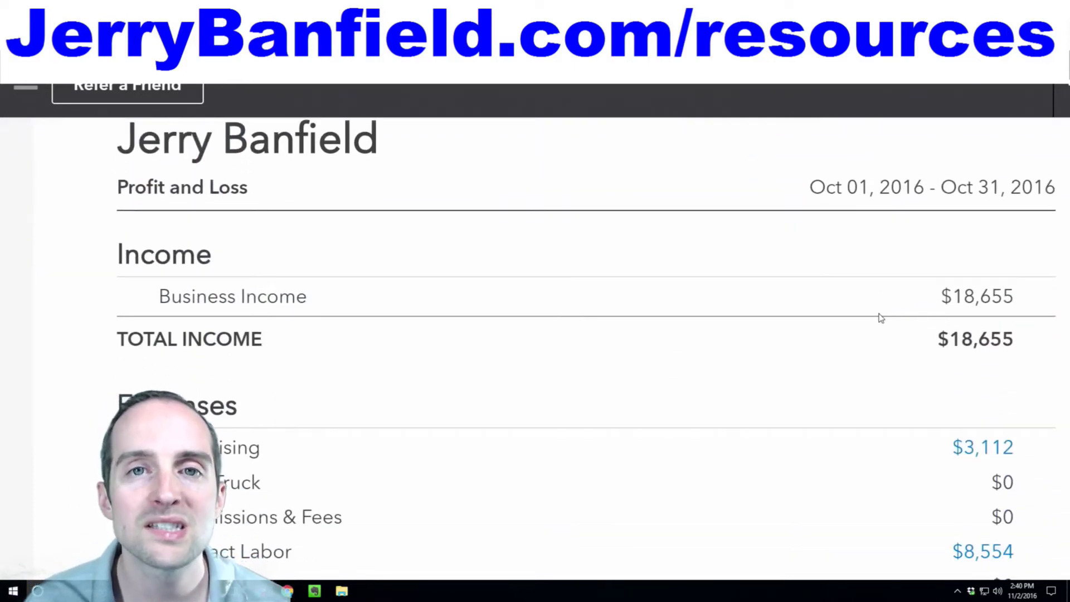
pyautogui.scroll(-1, 877, 316)
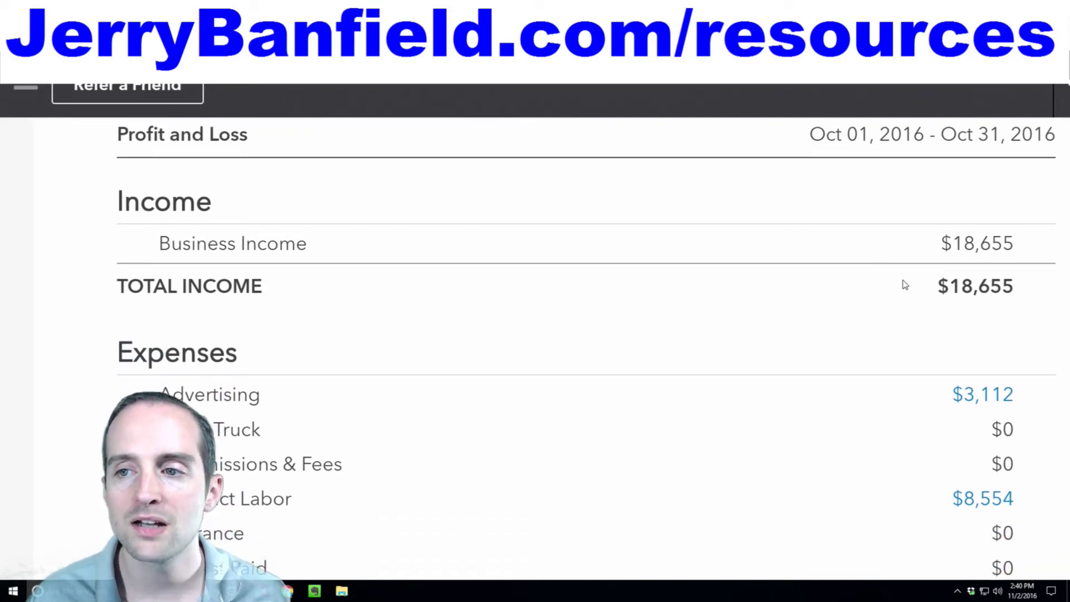
pyautogui.scroll(1, 902, 285)
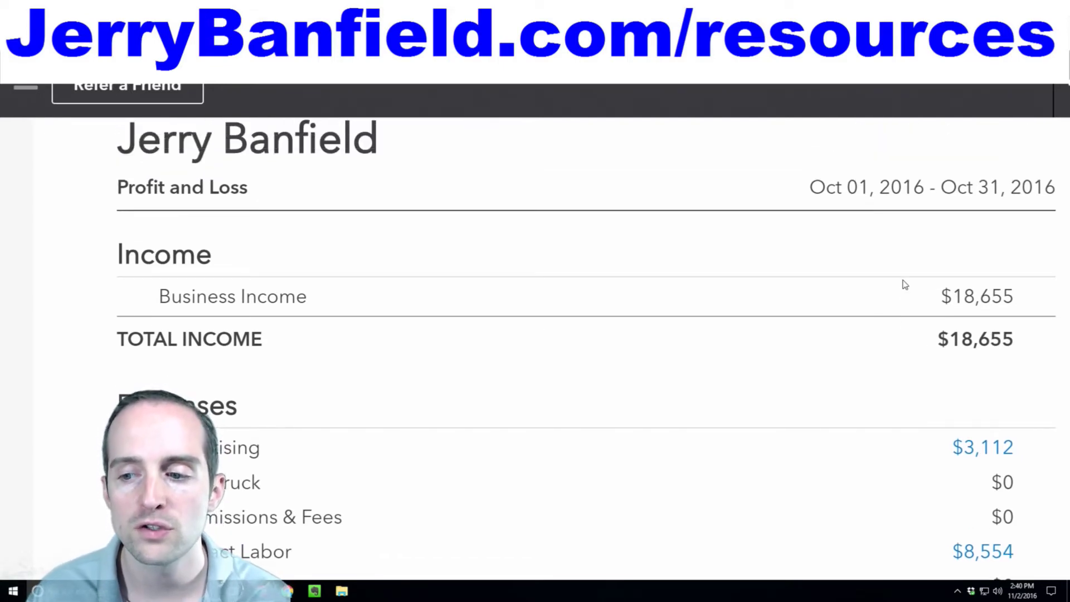
# Scroll through the October report, reviewing $18,655 income and $5,441 net income
pyautogui.scroll(-10, 903, 284)
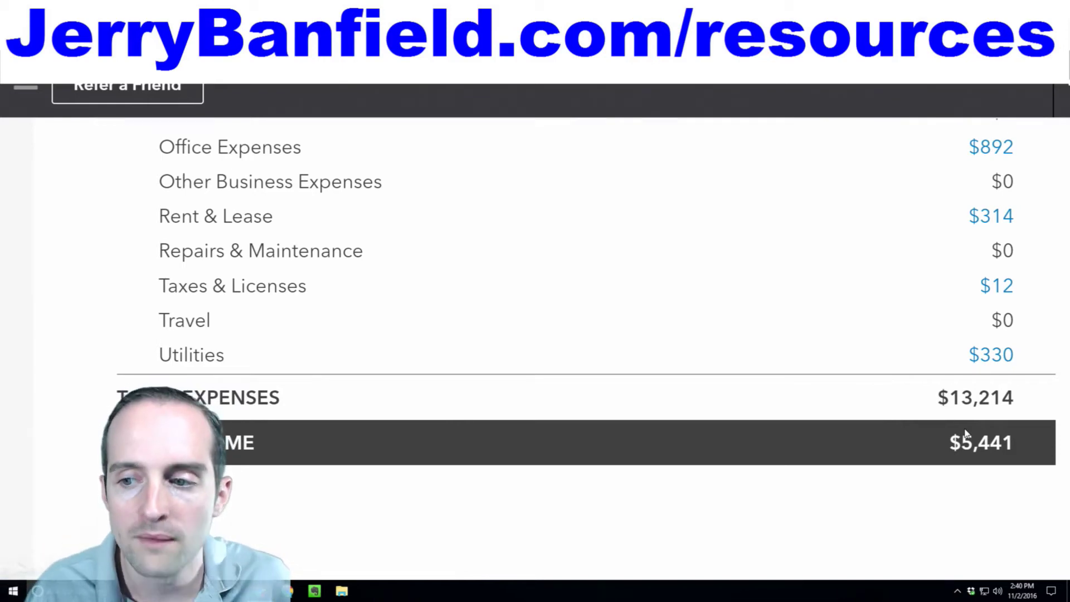
pyautogui.scroll(5, 973, 433)
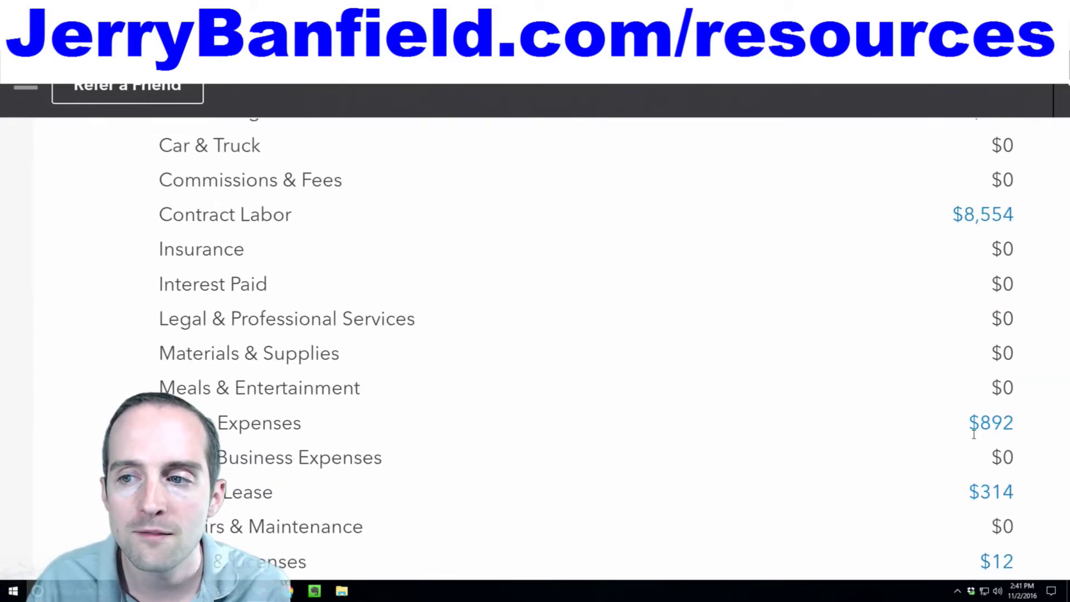
pyautogui.scroll(3, 973, 434)
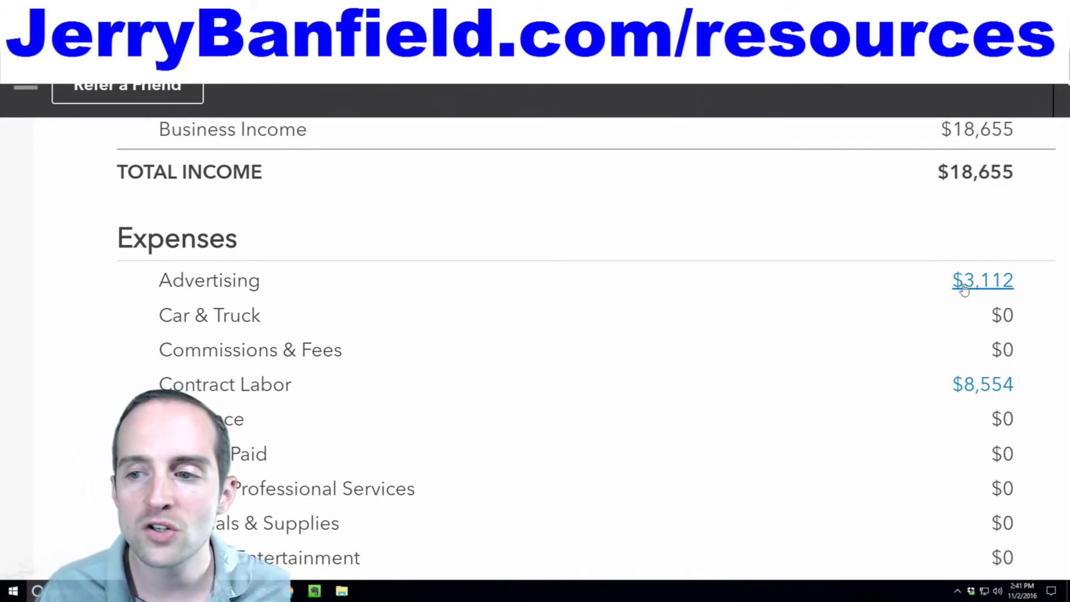
pyautogui.scroll(-2, 975, 385)
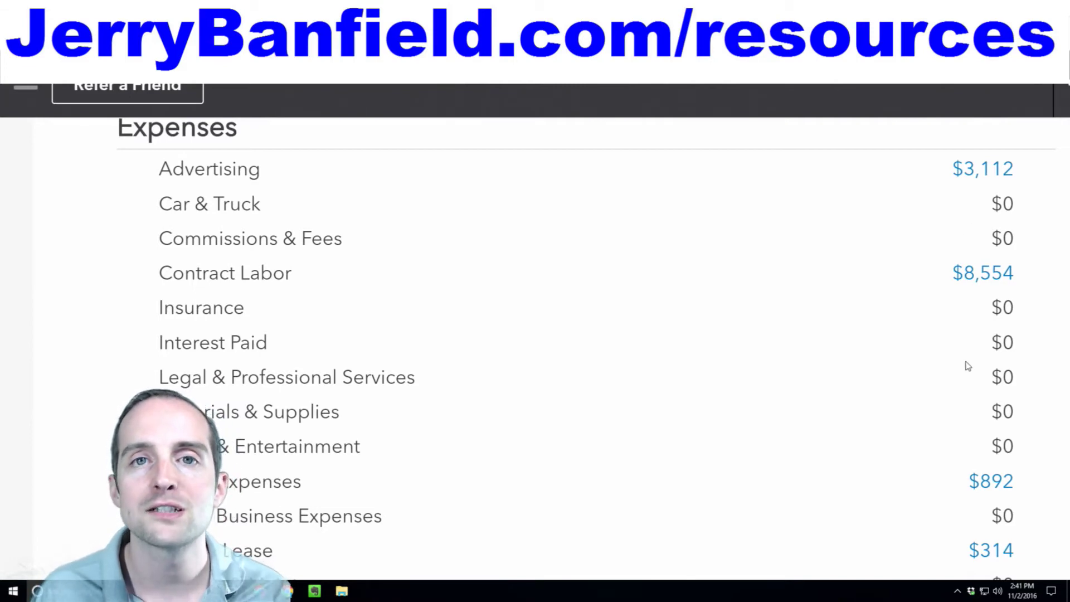
pyautogui.scroll(-1, 968, 367)
pyautogui.scroll(-1, 969, 370)
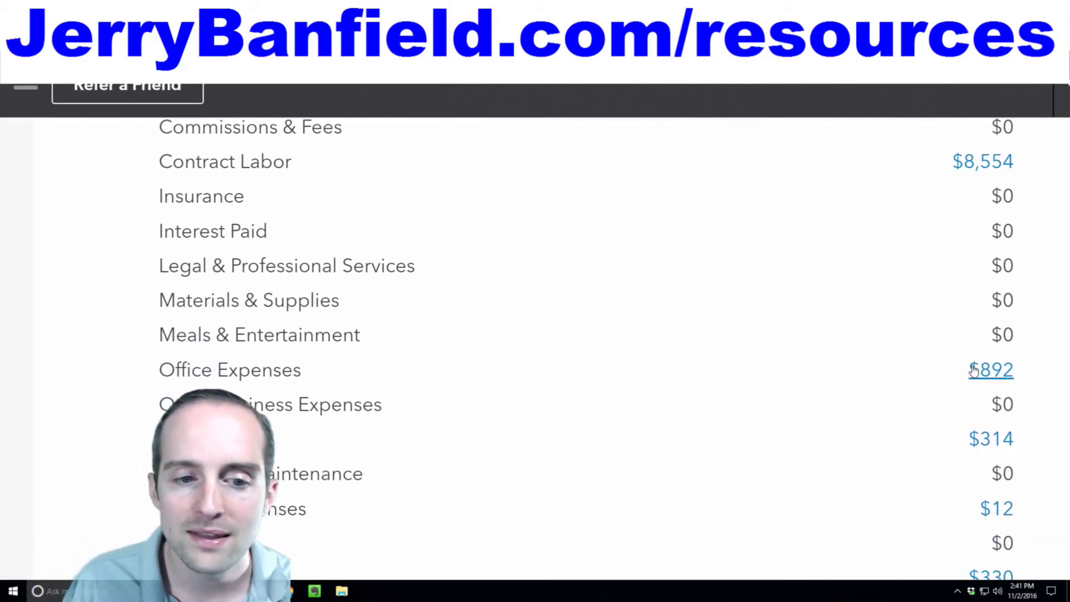
pyautogui.scroll(-1, 982, 435)
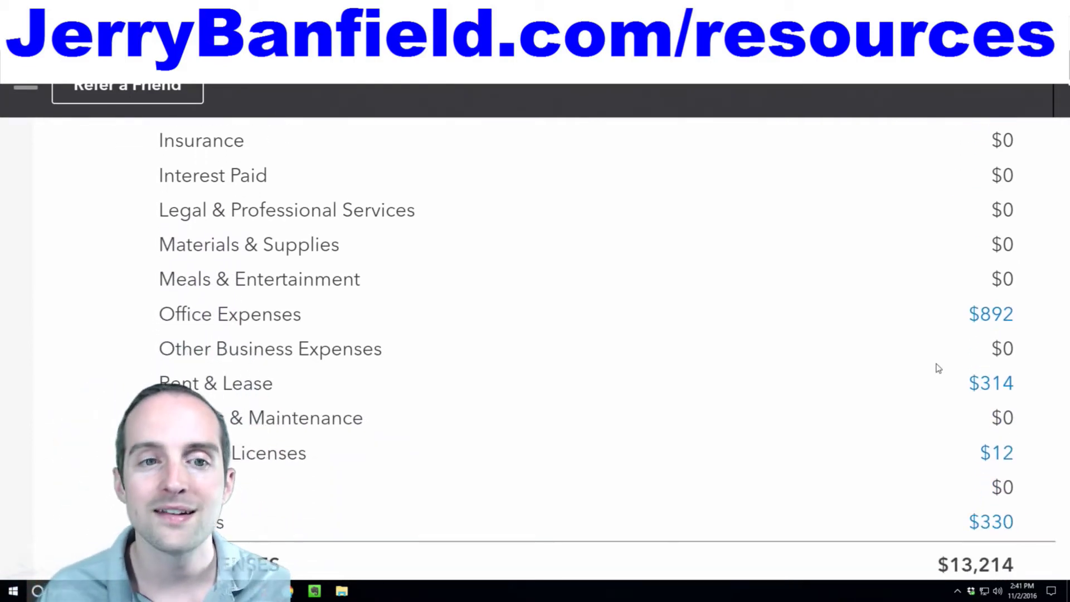
pyautogui.scroll(1, 939, 367)
pyautogui.scroll(-3, 938, 366)
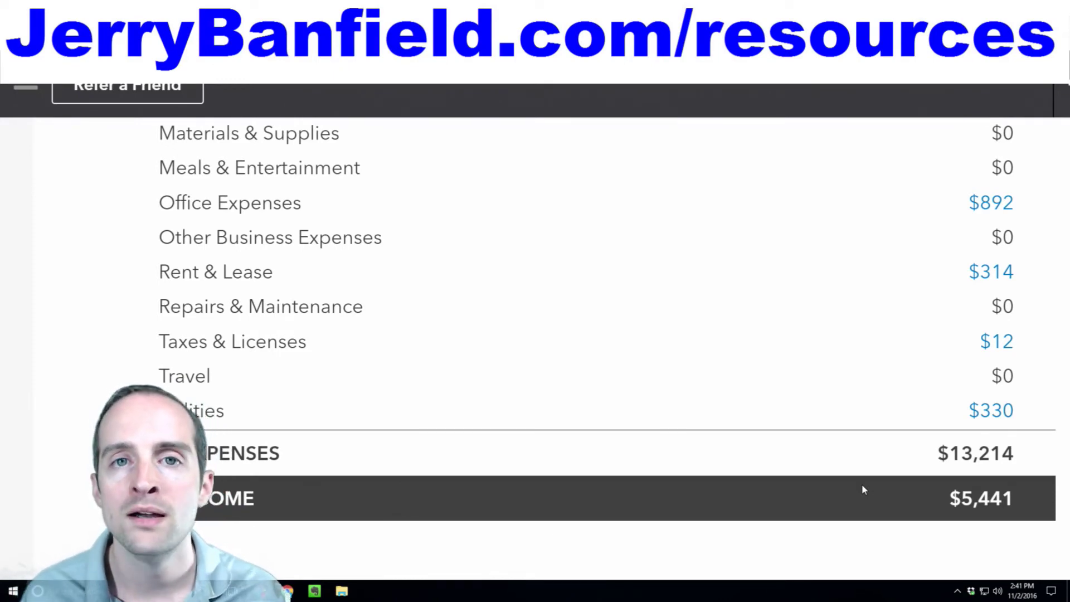
pyautogui.scroll(15, 861, 489)
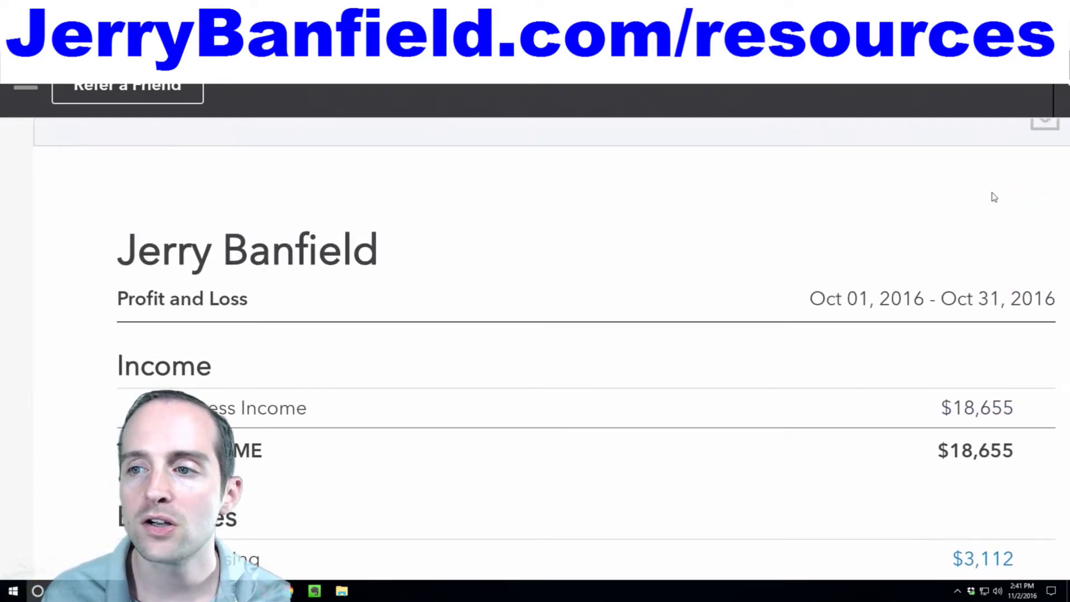
pyautogui.scroll(5, 994, 198)
# Change the report's date range to Last 3 months, Sep 01–Nov 30, 2016
pyautogui.click(1010, 161)
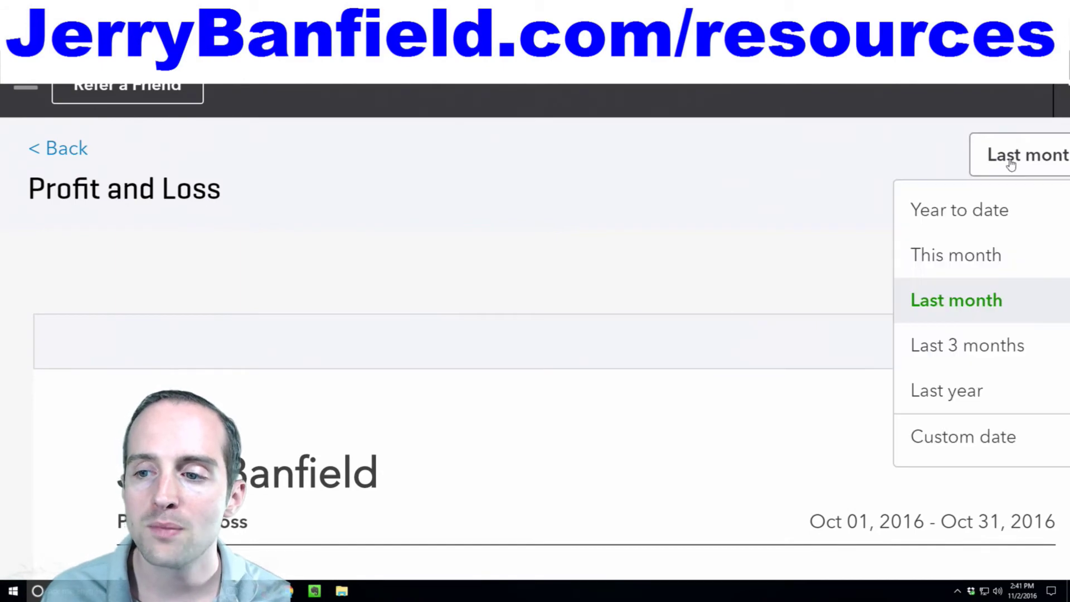
pyautogui.click(947, 347)
pyautogui.scroll(-5, 836, 371)
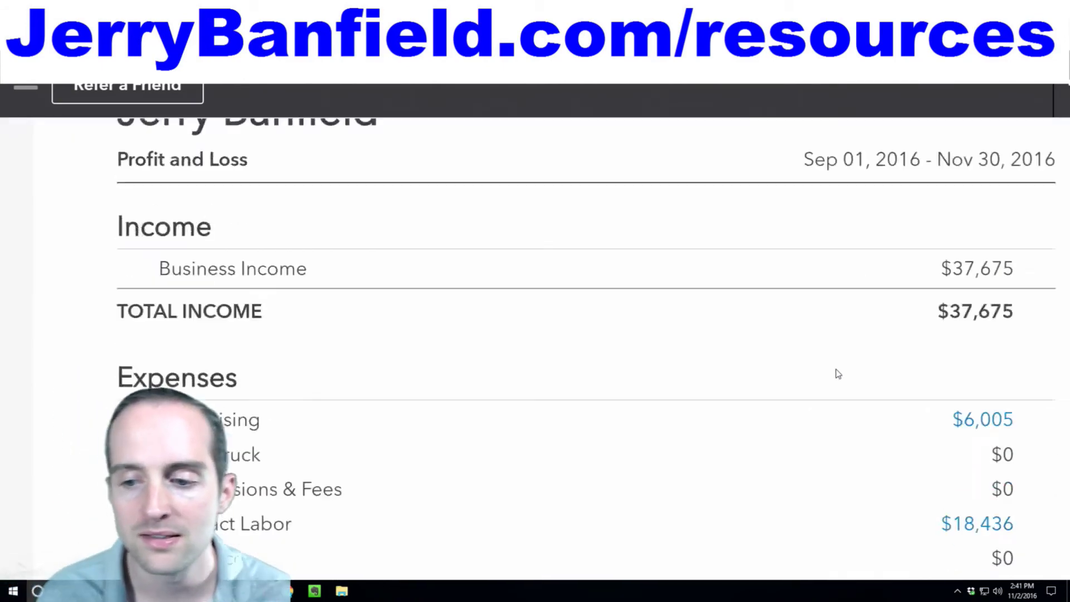
pyautogui.scroll(-8, 837, 373)
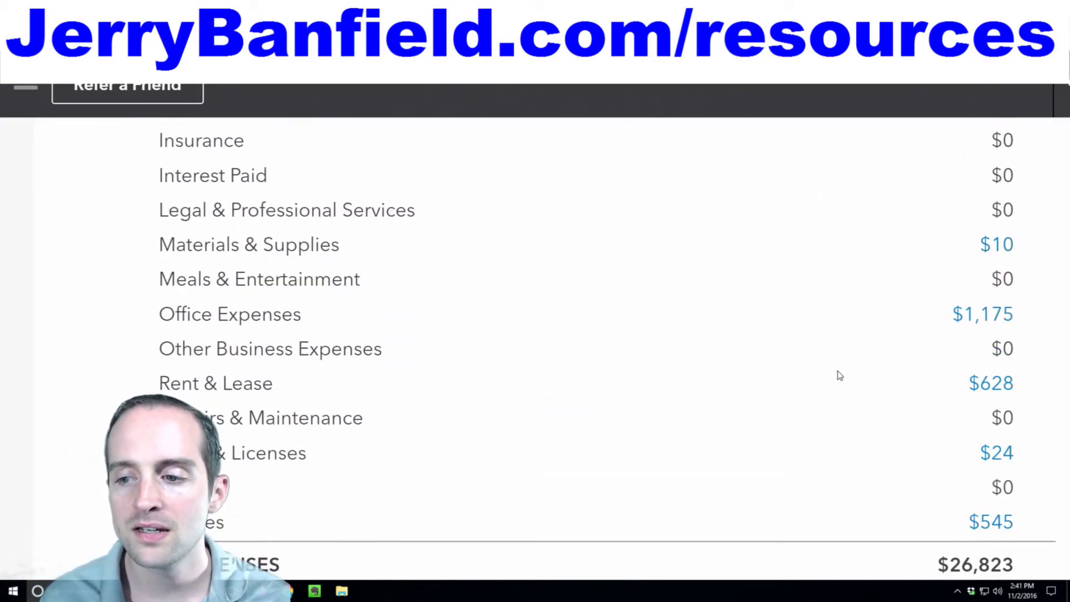
pyautogui.scroll(-2, 838, 379)
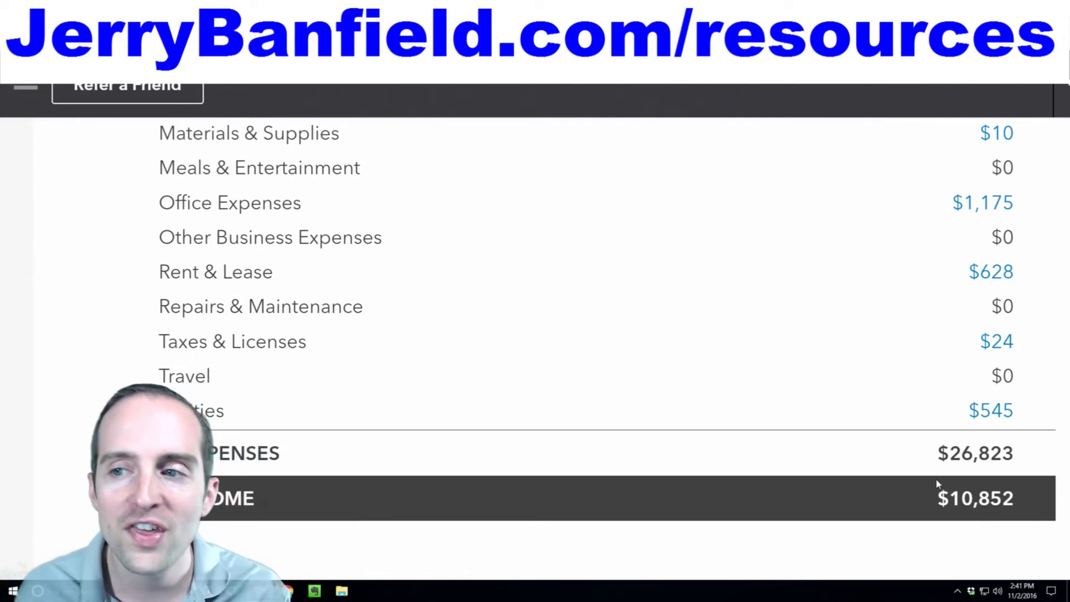
# Scroll back to the top past $37,675 income, $26,823 expenses and $10,852 net
pyautogui.scroll(1, 937, 484)
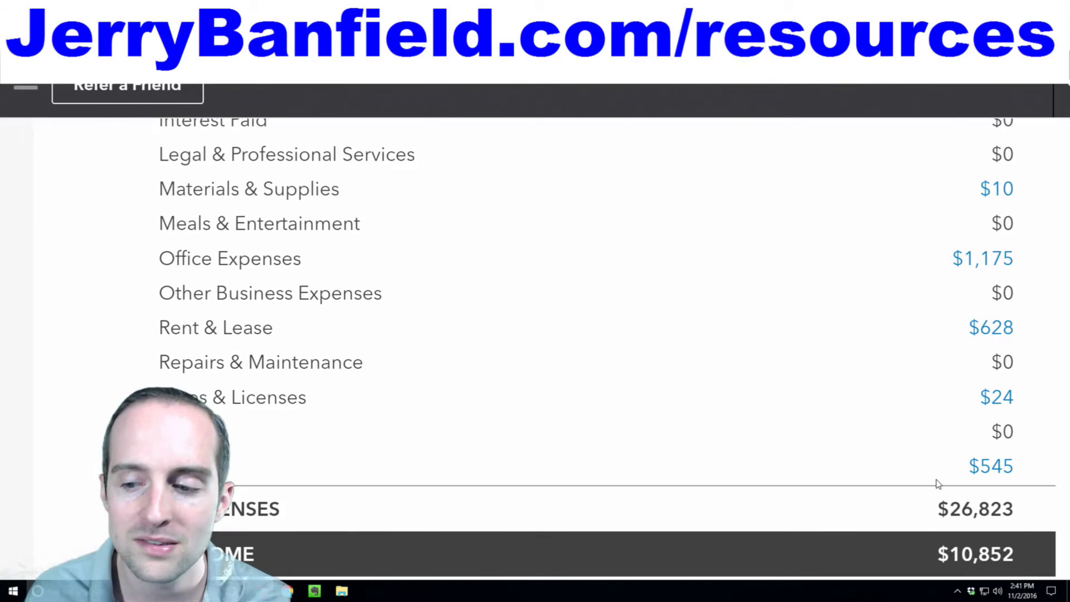
pyautogui.scroll(5, 937, 484)
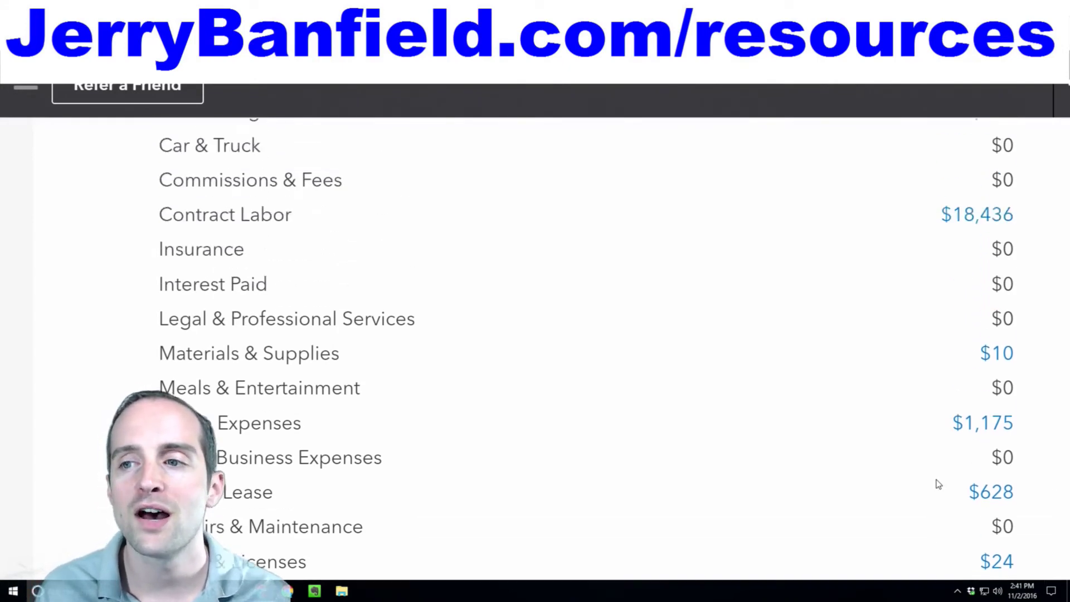
pyautogui.scroll(1, 941, 413)
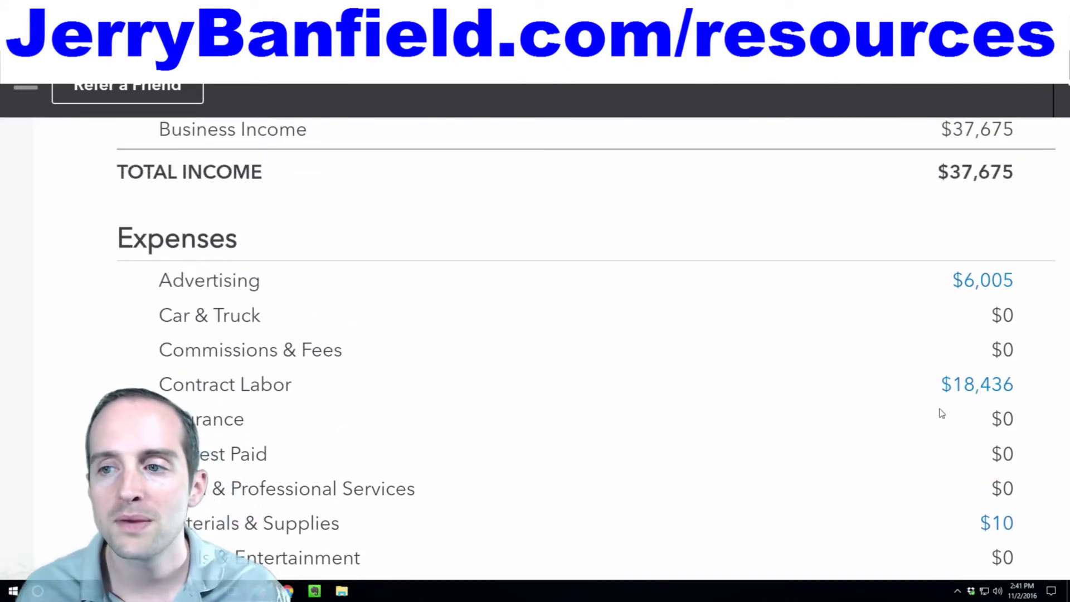
pyautogui.scroll(1, 941, 392)
pyautogui.scroll(2, 941, 395)
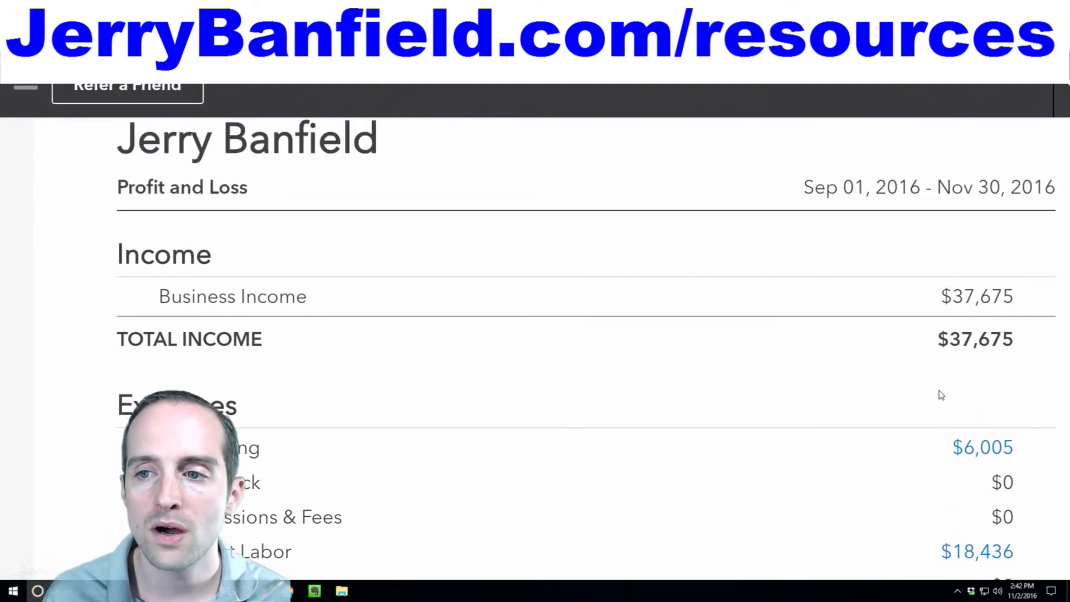
pyautogui.scroll(2, 941, 396)
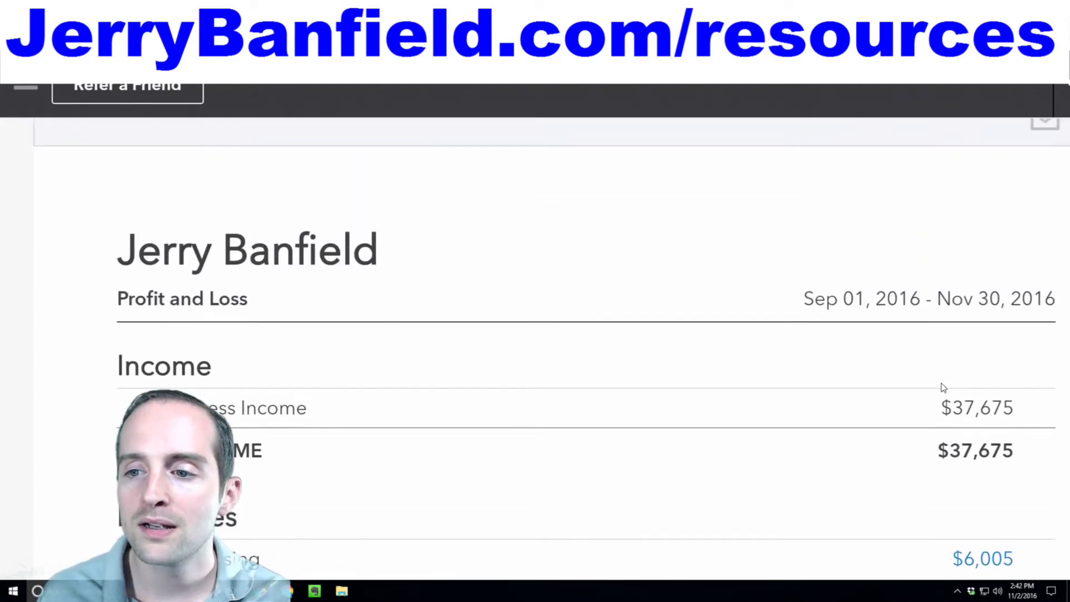
pyautogui.scroll(1, 950, 319)
pyautogui.scroll(3, 962, 319)
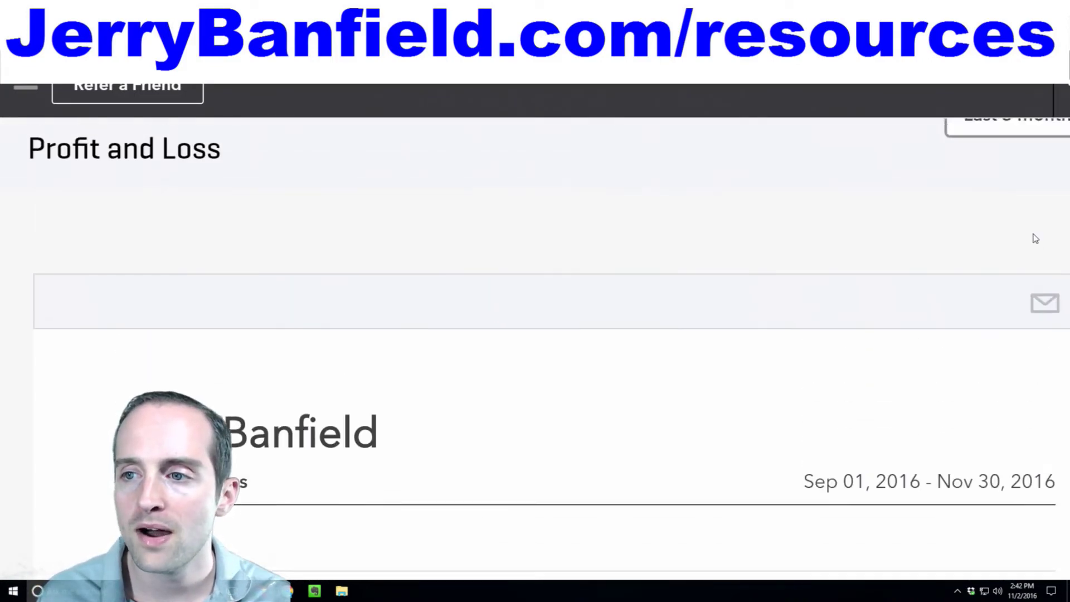
# Choose a Custom date range with the start date set to 07/01/2016
pyautogui.click(966, 155)
pyautogui.click(948, 437)
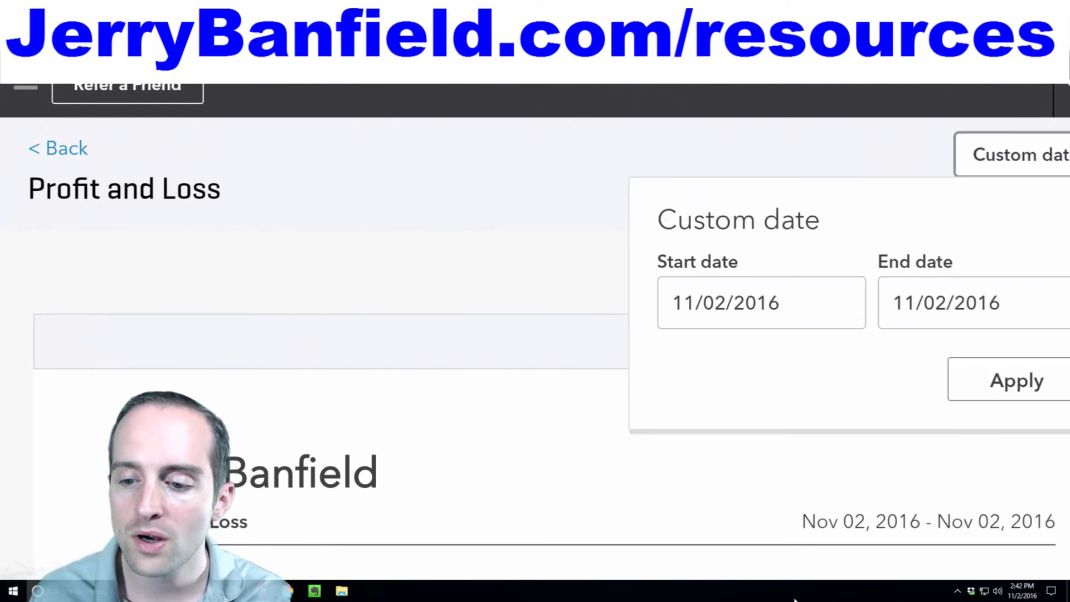
pyautogui.click(754, 302)
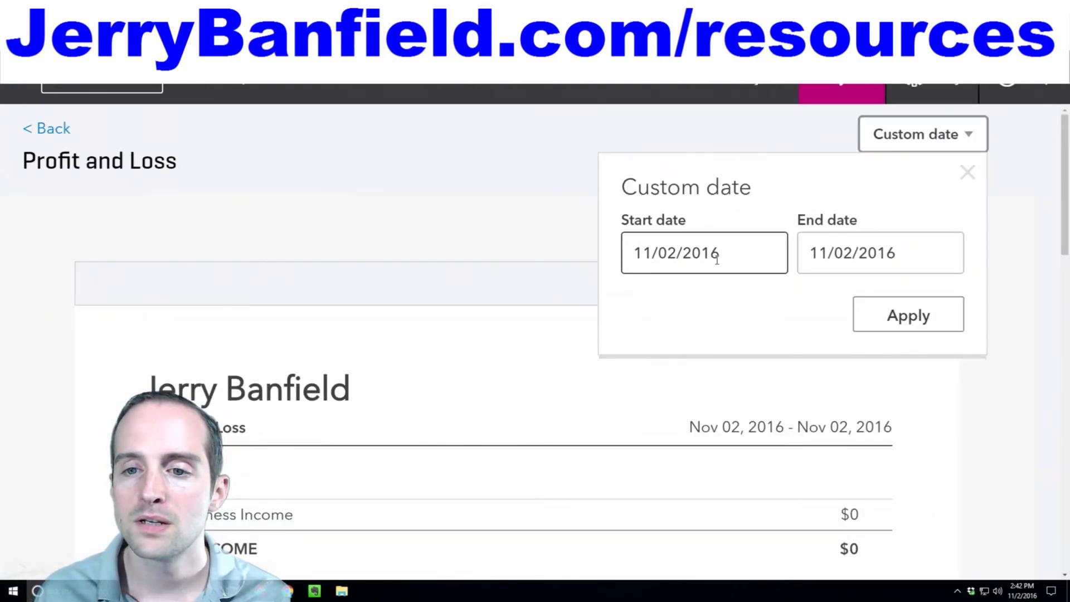
pyautogui.click(653, 304)
pyautogui.click(653, 304)
pyautogui.click(653, 304)
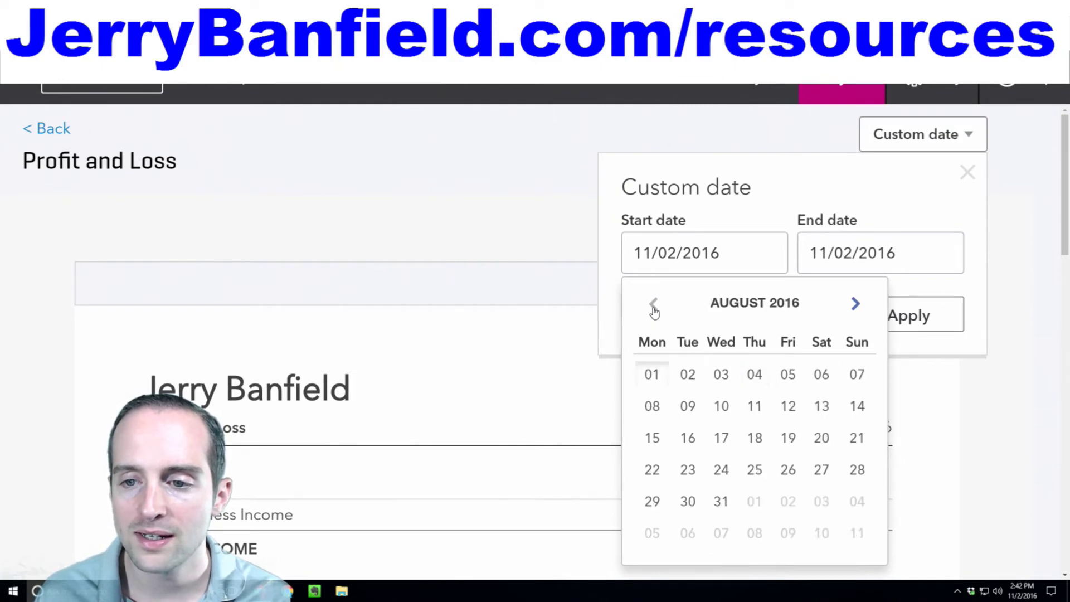
pyautogui.click(653, 303)
pyautogui.click(788, 374)
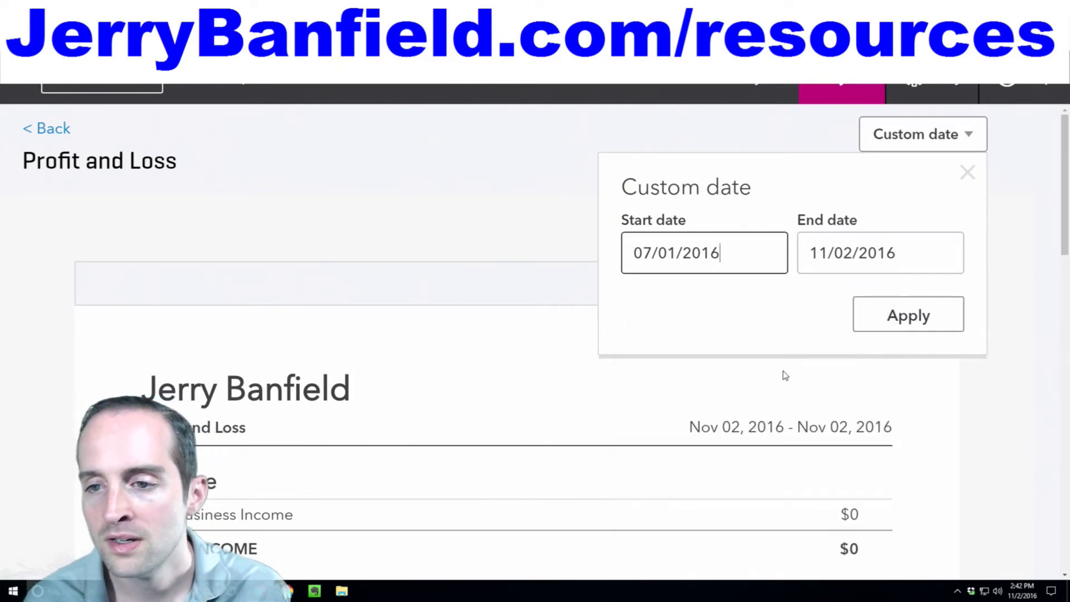
# Set the end date to 09/30/2016 and apply, giving $73,534 income and $30,149 net
pyautogui.click(886, 248)
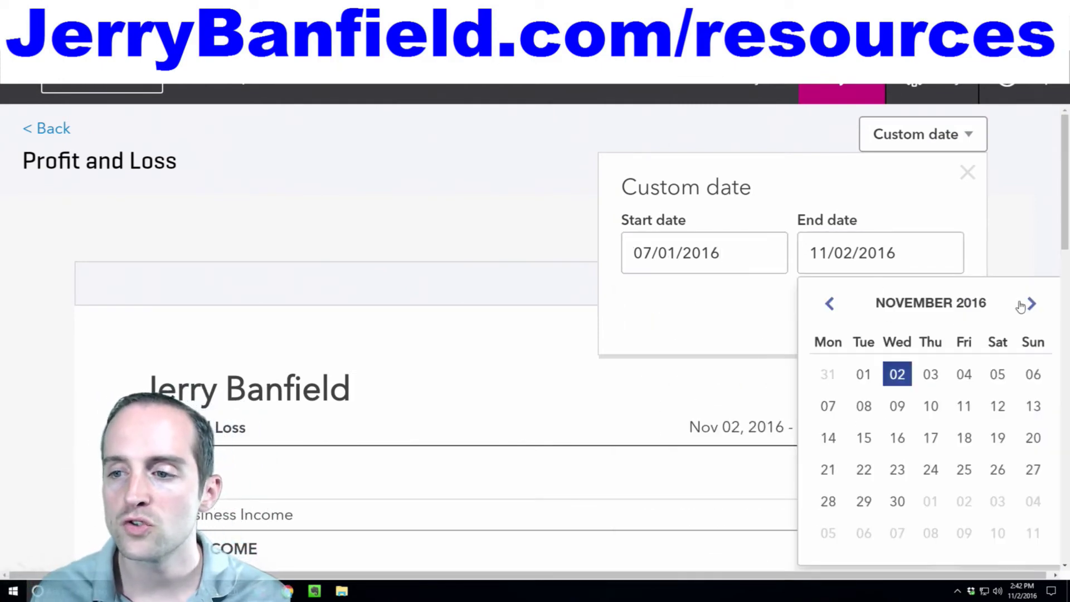
pyautogui.click(830, 304)
pyautogui.click(830, 304)
pyautogui.click(830, 304)
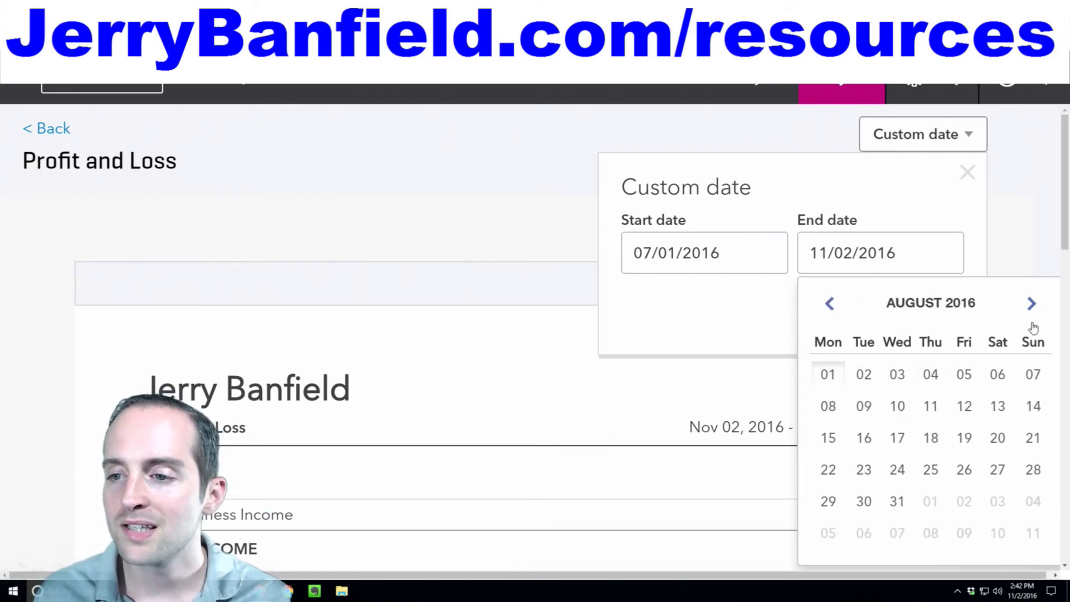
pyautogui.click(1032, 304)
pyautogui.click(964, 501)
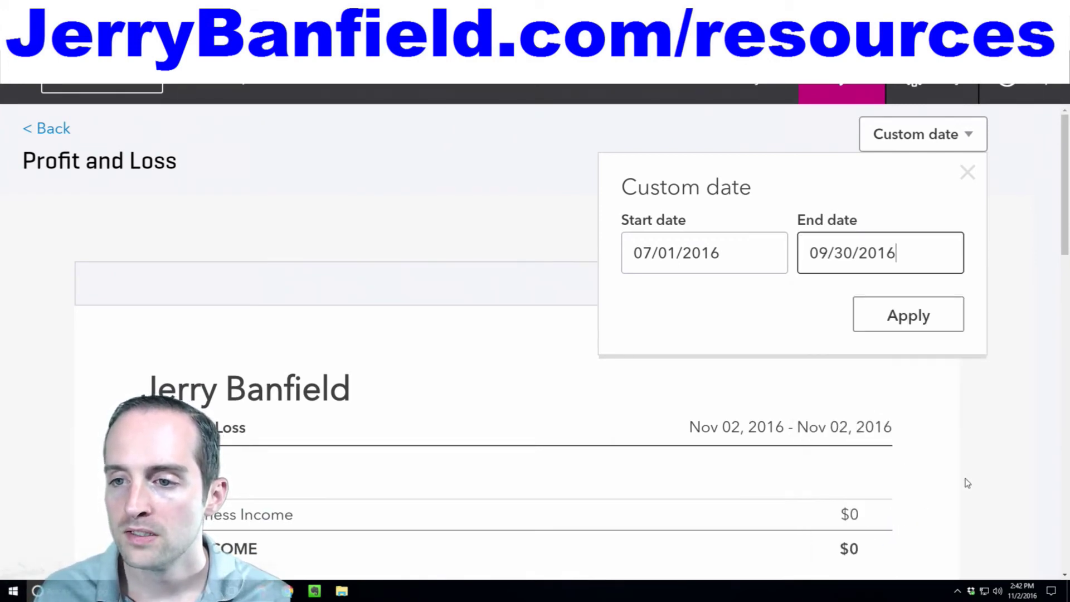
pyautogui.click(920, 313)
pyautogui.scroll(-10, 763, 374)
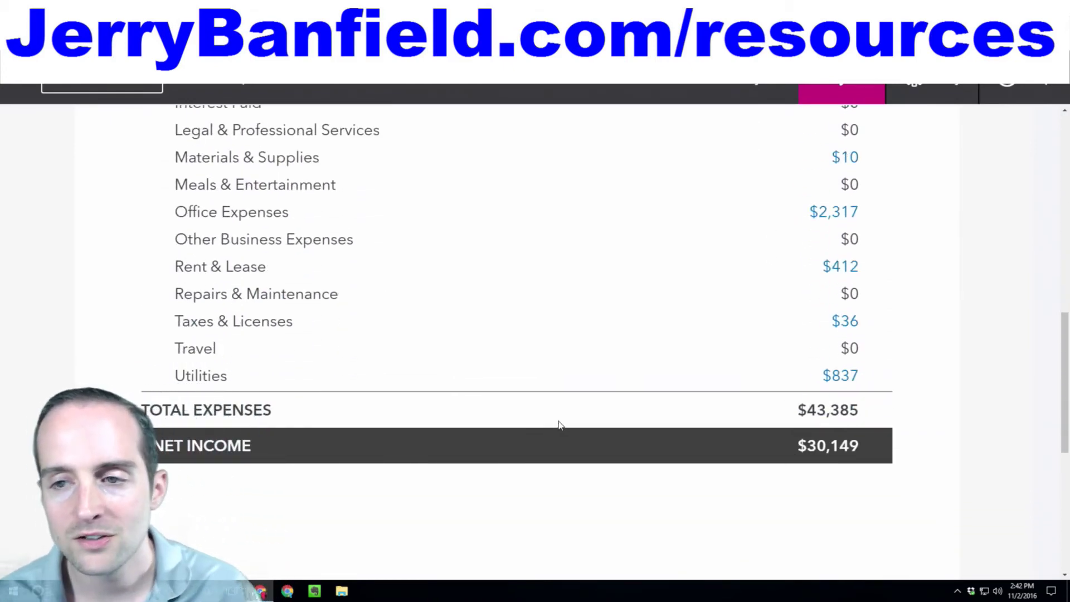
pyautogui.scroll(10, 847, 379)
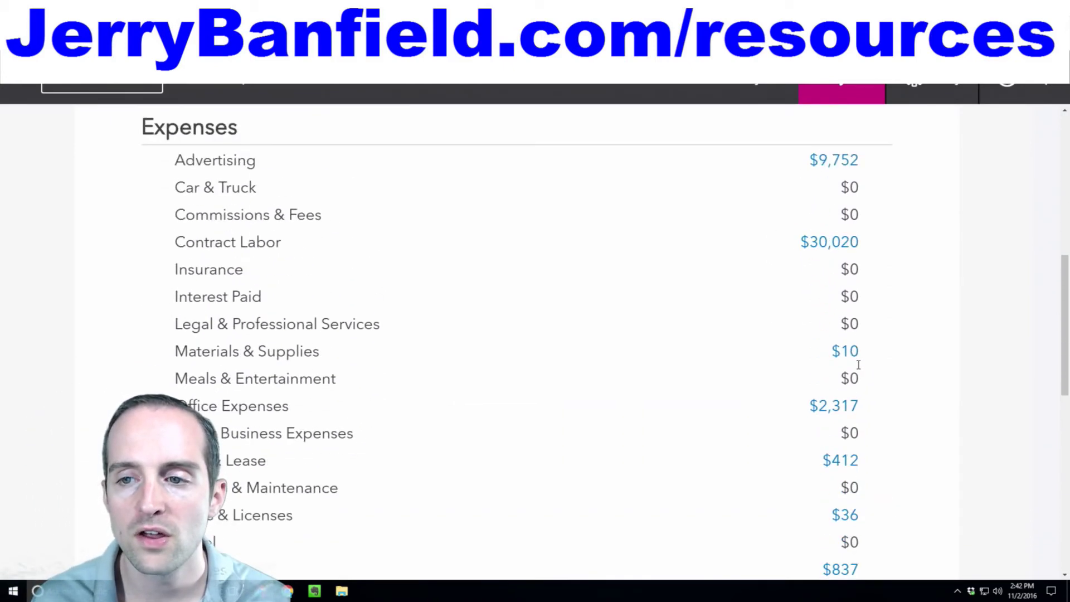
pyautogui.scroll(2, 863, 167)
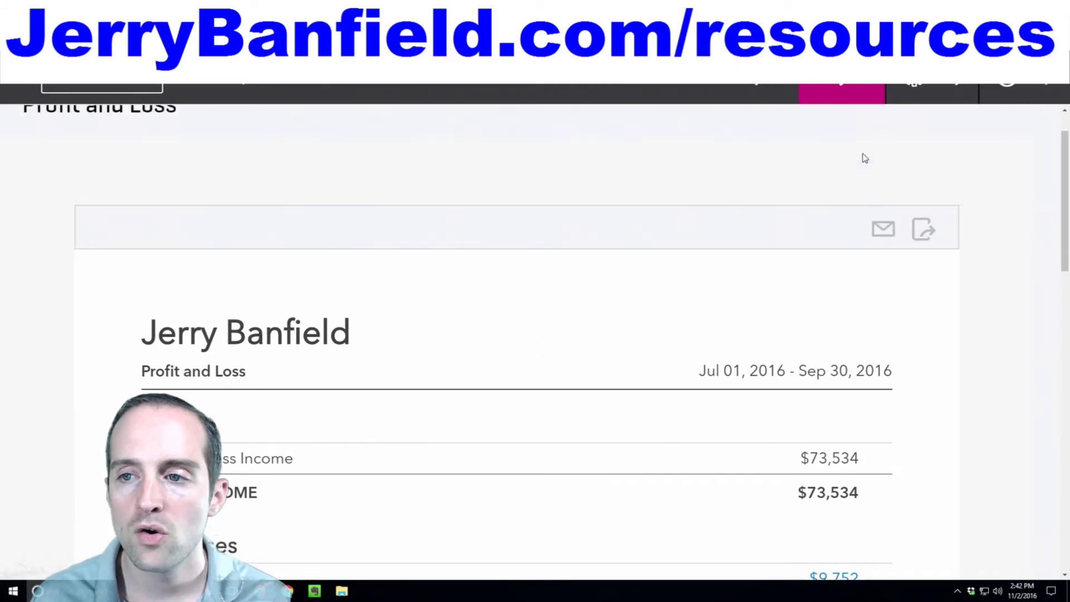
# Choose a Custom date range with the start date set to 08/01/2016
pyautogui.click(876, 142)
pyautogui.click(897, 378)
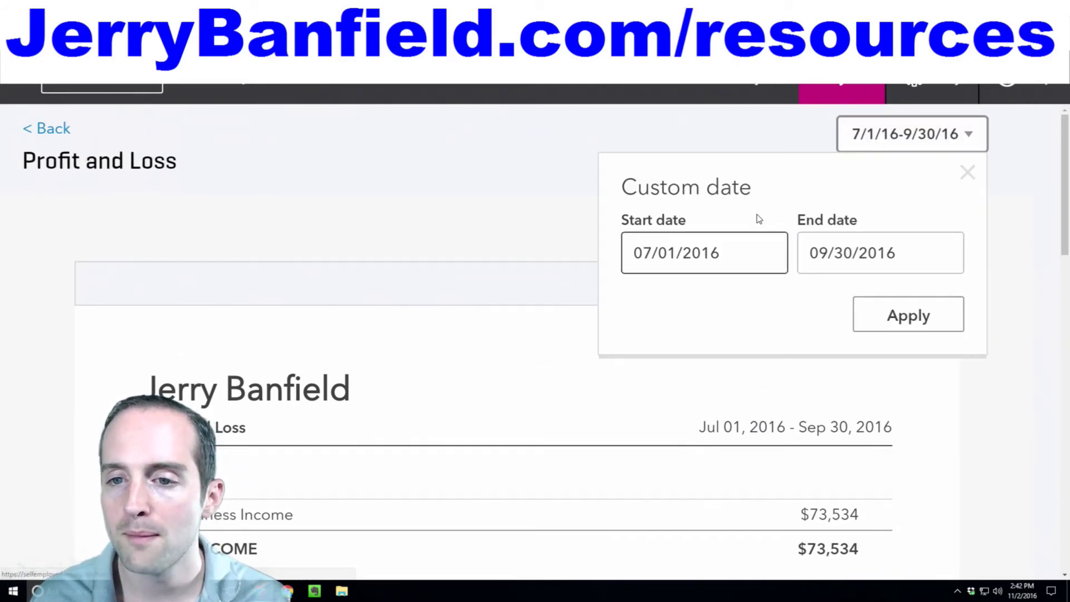
pyautogui.moveTo(640, 253); pyautogui.dragTo(651, 253)
pyautogui.click(644, 252)
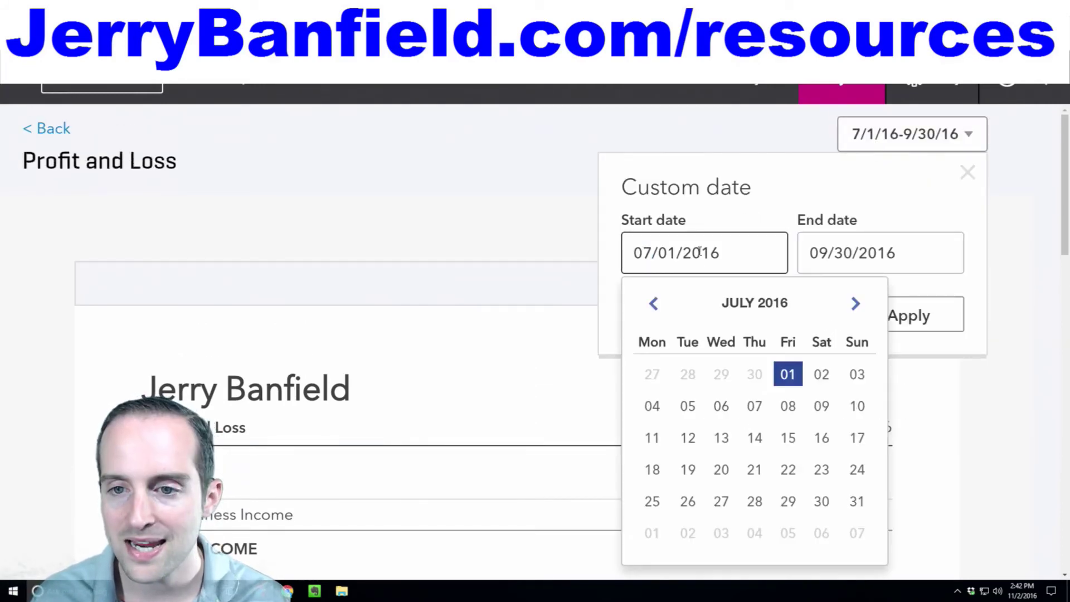
pyautogui.click(854, 304)
pyautogui.click(650, 374)
# Set the end date to 10/31/2016 and apply the custom range
pyautogui.click(818, 255)
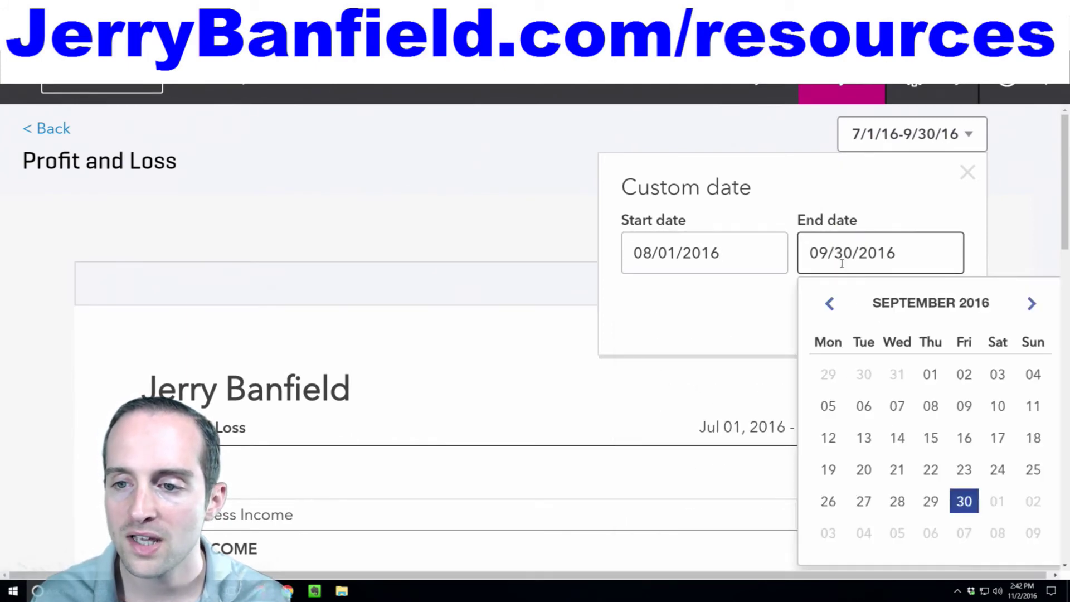
pyautogui.click(1030, 303)
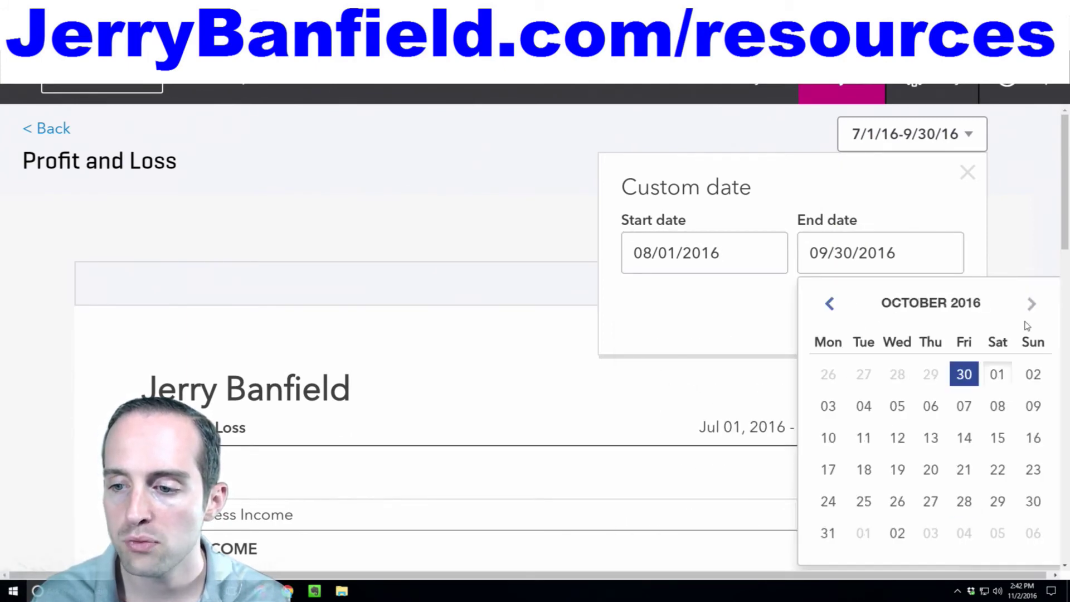
pyautogui.click(828, 533)
pyautogui.click(891, 312)
pyautogui.scroll(-4, 895, 310)
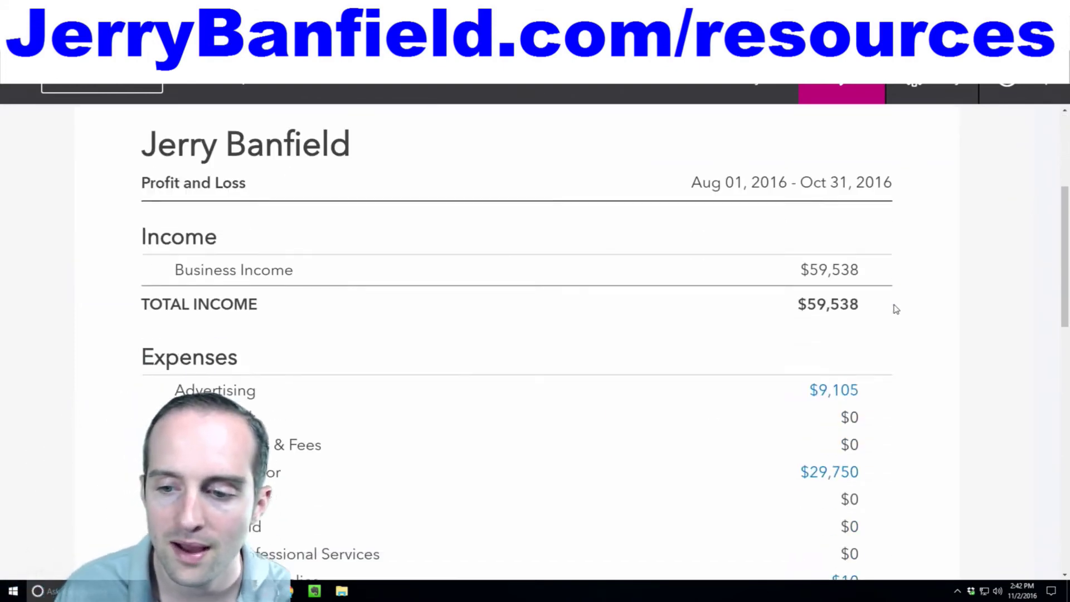
pyautogui.scroll(-6, 895, 309)
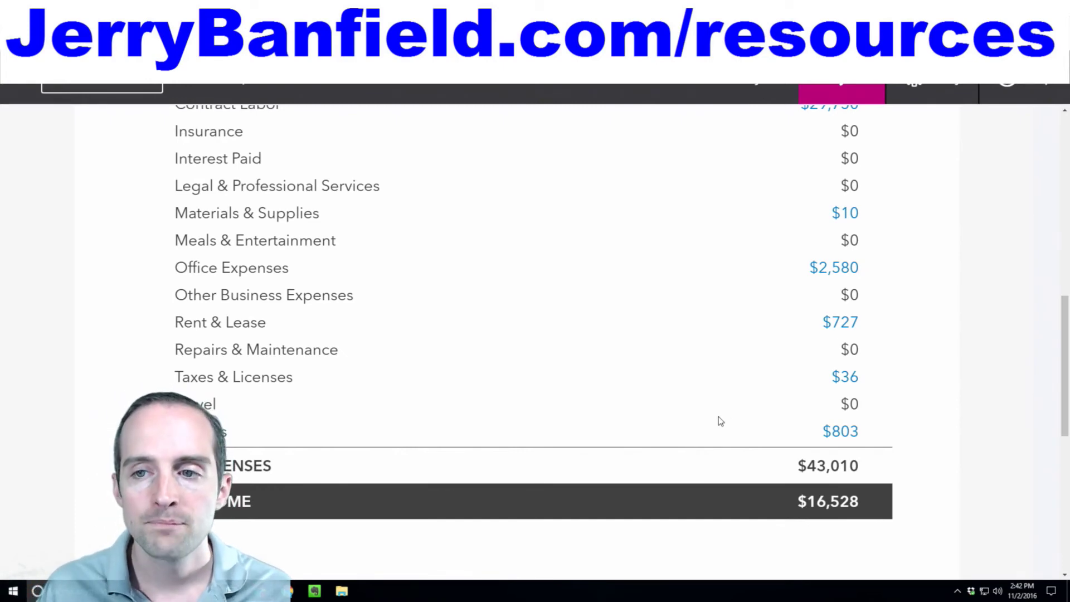
# Scroll through the Aug–Oct report: $59,538 income, $43,010 expenses, $16,528 net
pyautogui.scroll(10, 719, 421)
pyautogui.scroll(1, 723, 418)
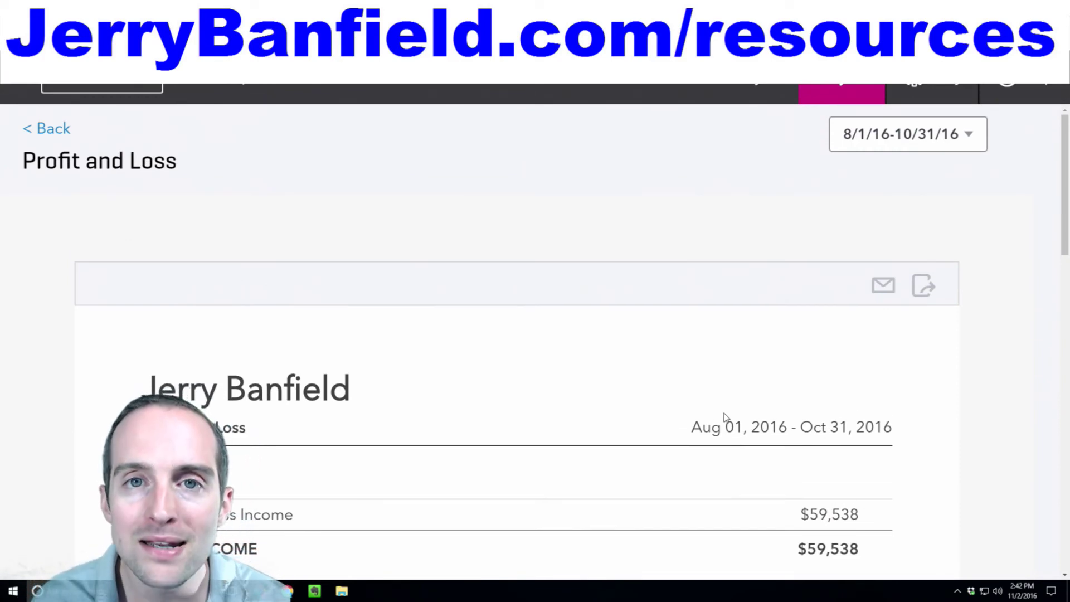
pyautogui.scroll(-10, 724, 418)
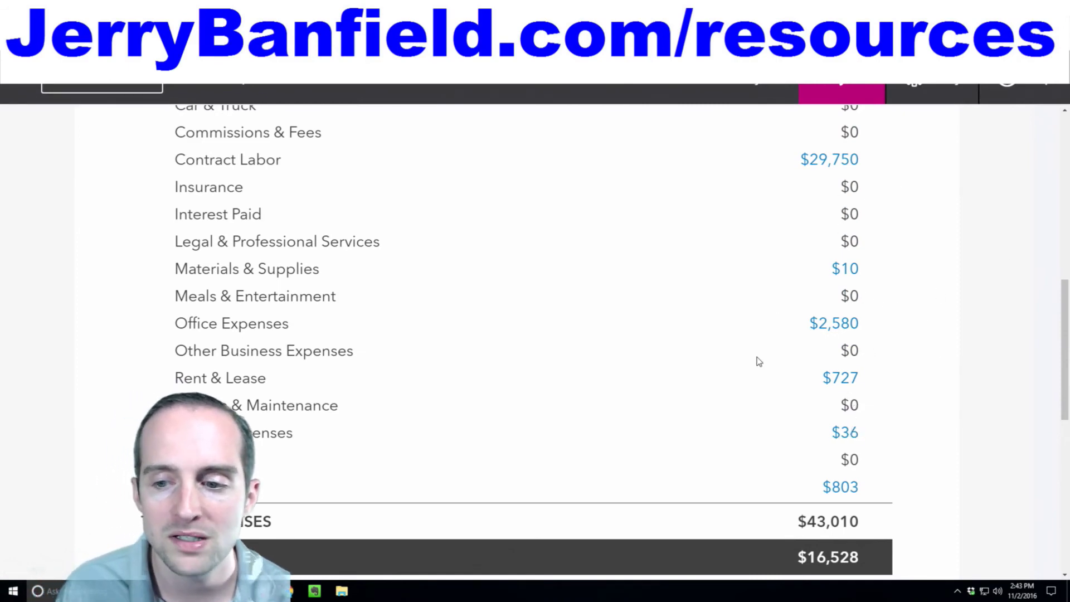
pyautogui.scroll(-1, 754, 365)
pyautogui.scroll(1, 743, 375)
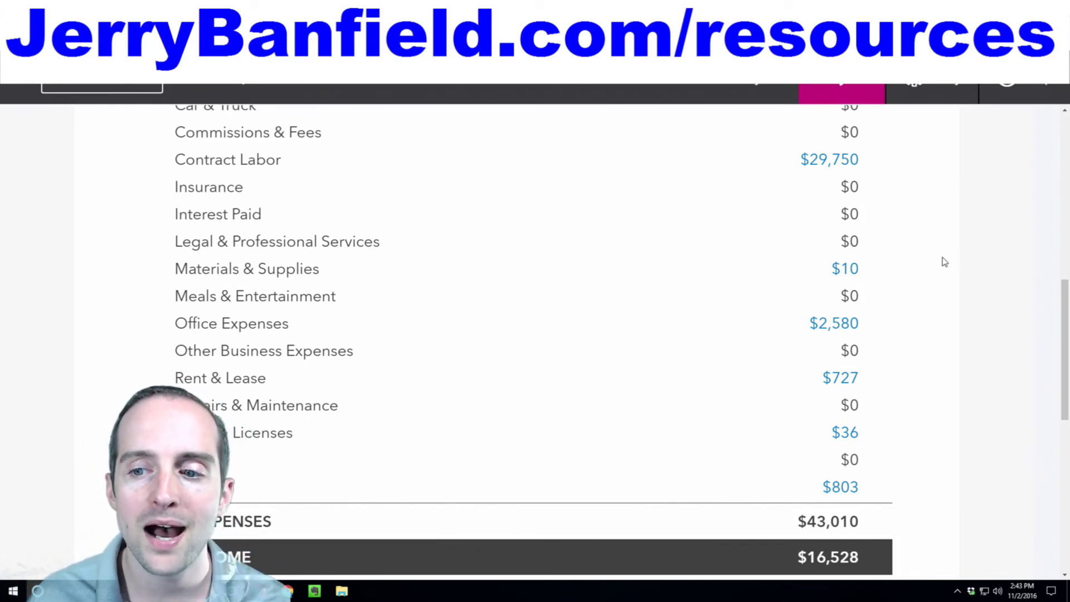
pyautogui.scroll(4, 944, 262)
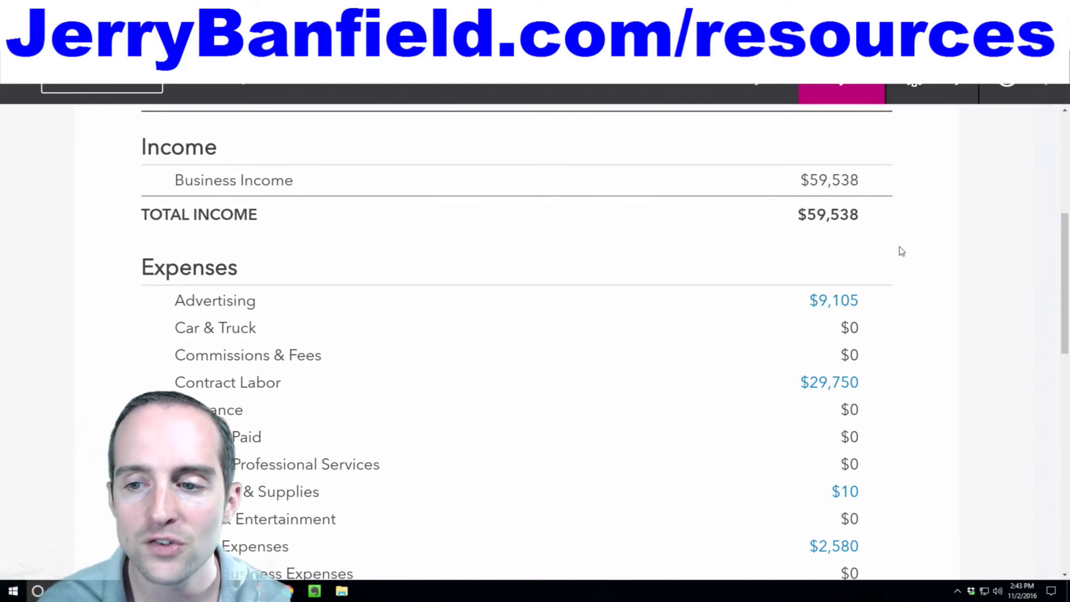
pyautogui.scroll(6, 898, 249)
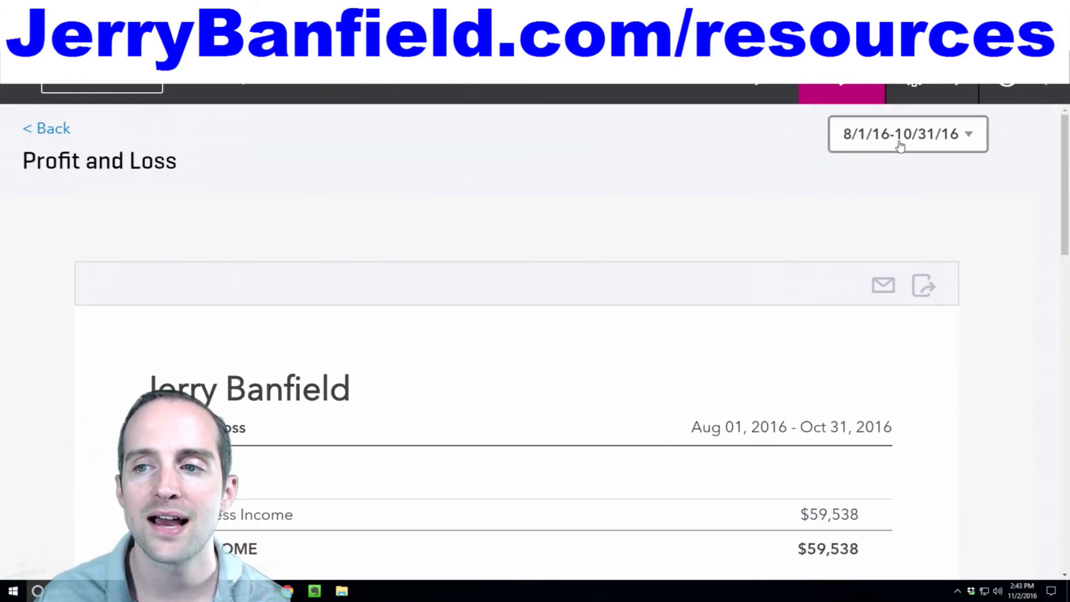
# Switch the report back to Year to date, Jan 01–Nov 02, 2016, and scroll through its $489,707 income
pyautogui.click(899, 139)
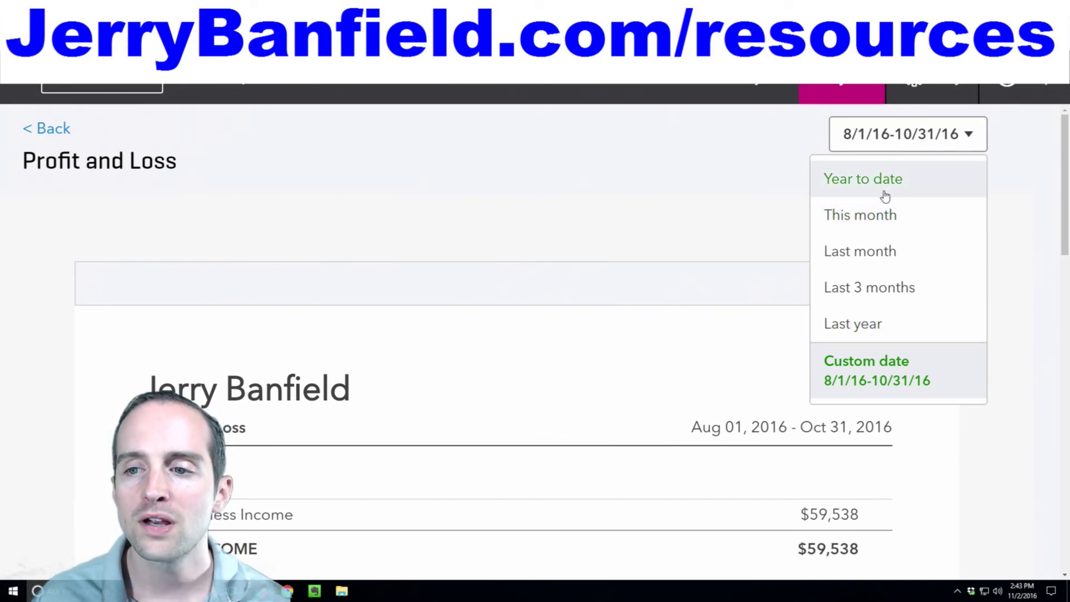
pyautogui.click(825, 186)
pyautogui.scroll(-3, 964, 394)
pyautogui.scroll(-3, 965, 394)
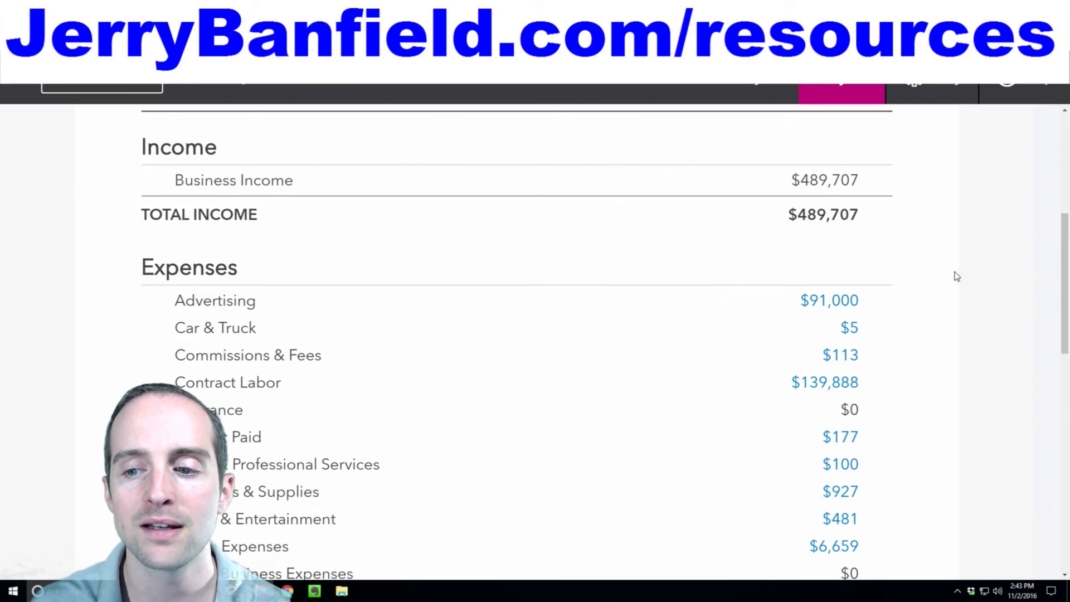
pyautogui.scroll(-2, 955, 277)
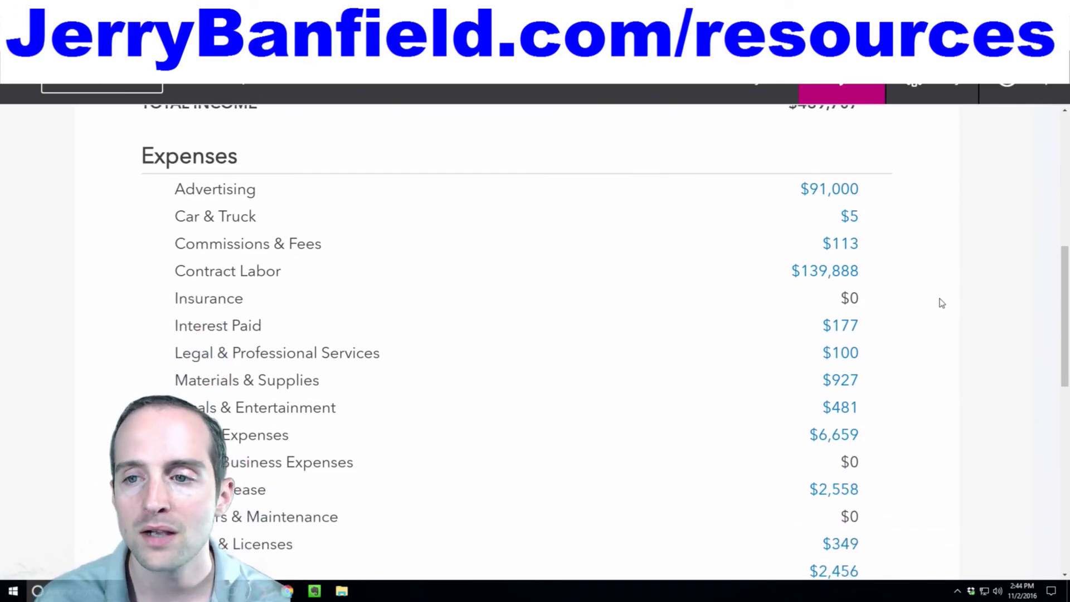
pyautogui.scroll(4, 906, 309)
pyautogui.scroll(2, 908, 289)
pyautogui.scroll(-4, 852, 368)
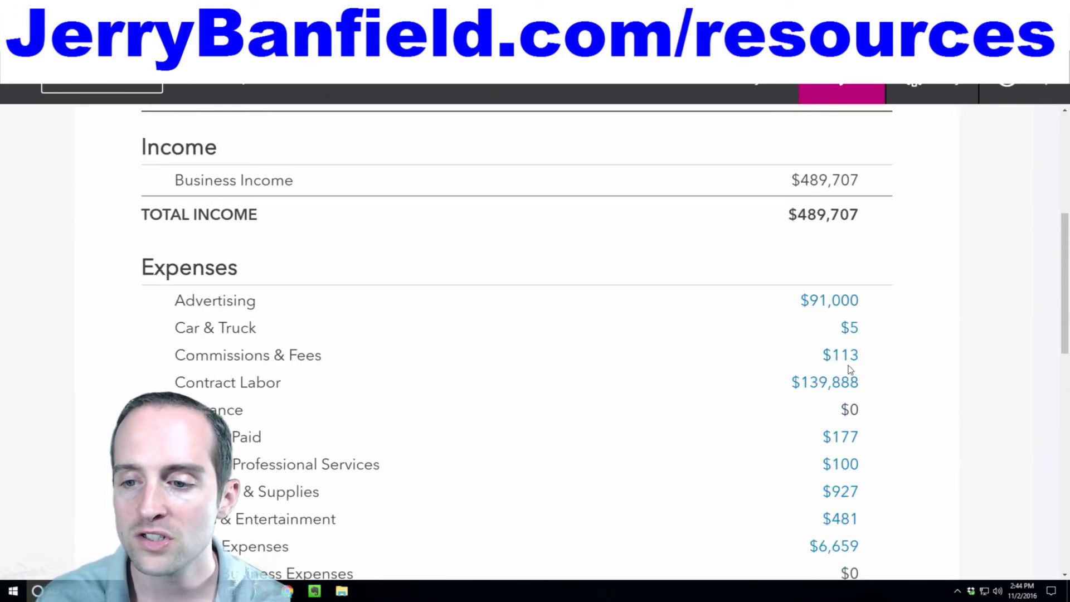
pyautogui.scroll(6, 851, 371)
# Select Last month and scroll to Net Income: $18,655 income, $13,214 expenses, $5,441 net
pyautogui.click(921, 138)
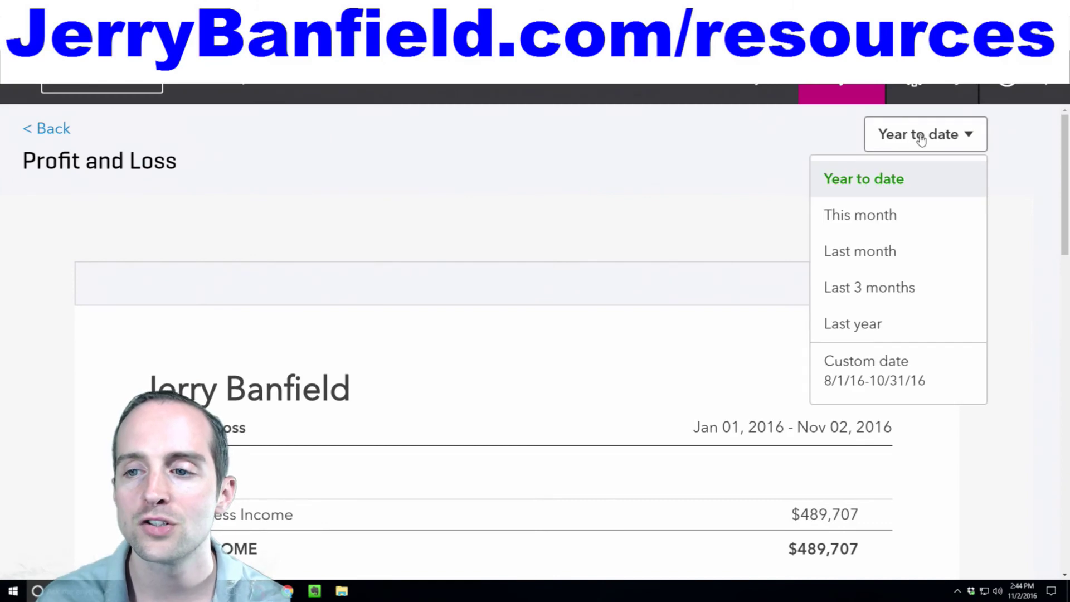
pyautogui.click(873, 261)
pyautogui.scroll(-7, 897, 367)
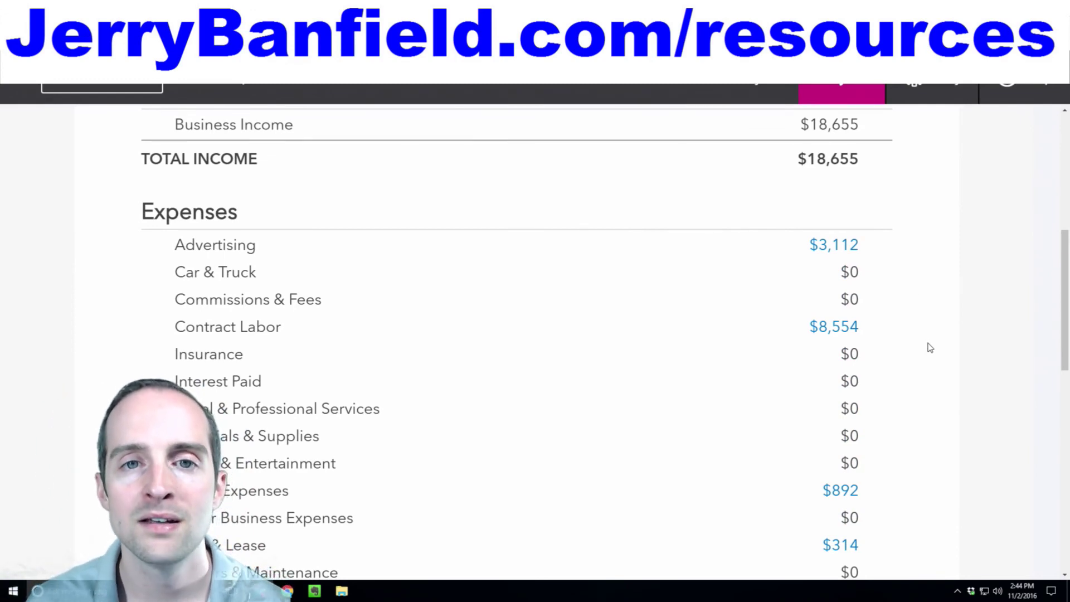
pyautogui.scroll(-5, 942, 332)
pyautogui.scroll(2, 942, 331)
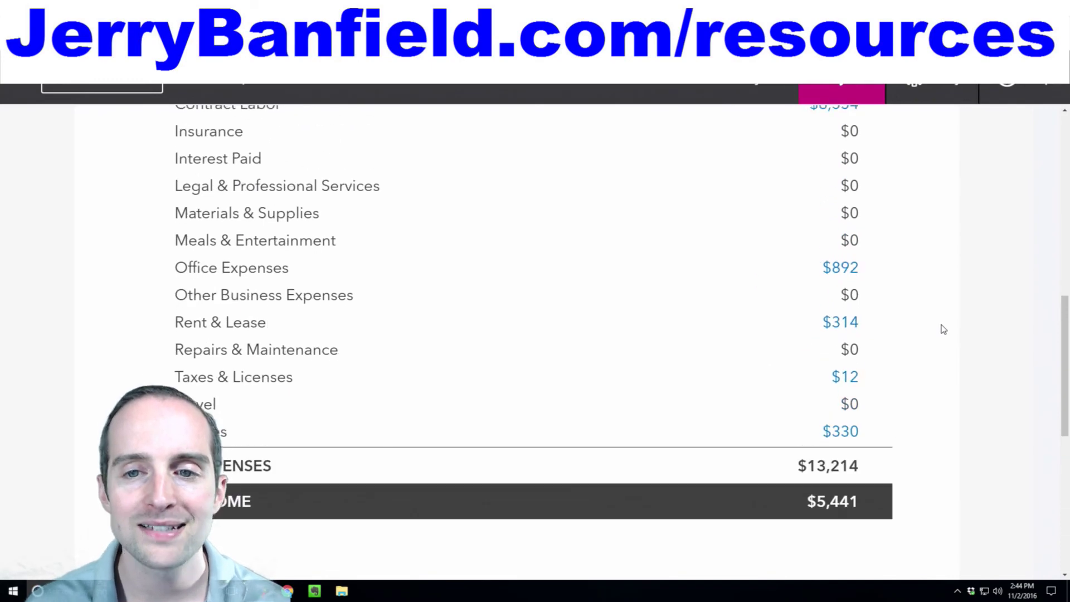